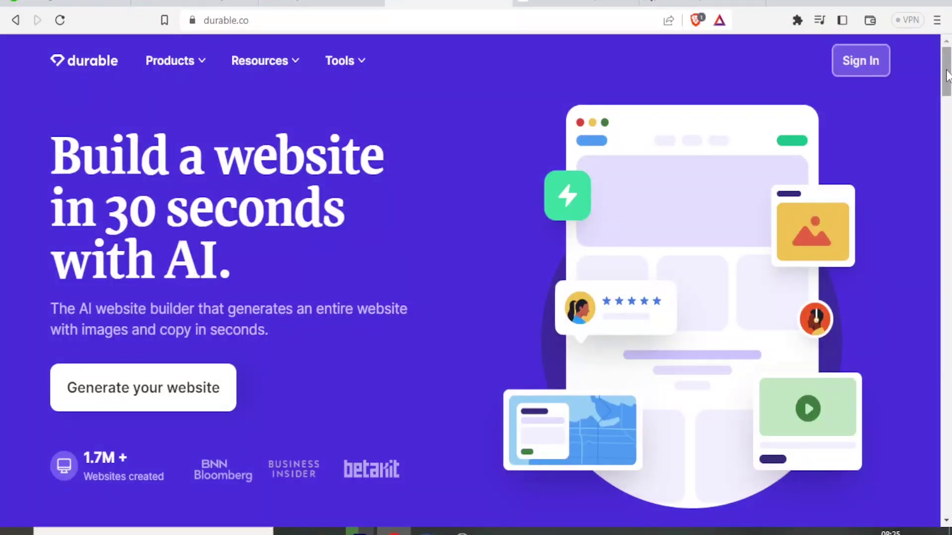
- Scroll through the durable.co homepage features, then go to the Sign In page
{"action": "left_click_drag", "start_coordinate": [947, 74], "coordinate": [947, 79]}
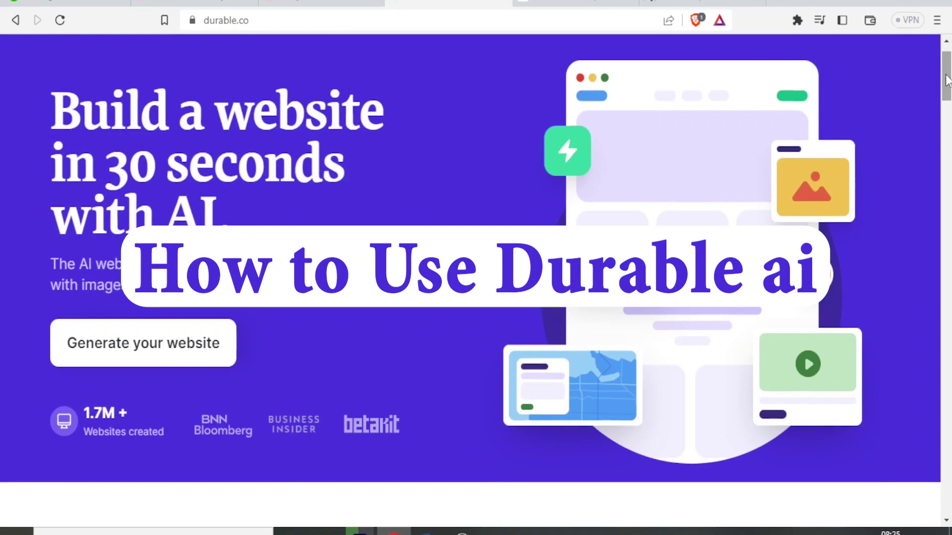
{"action": "left_click_drag", "start_coordinate": [947, 80], "coordinate": [947, 82]}
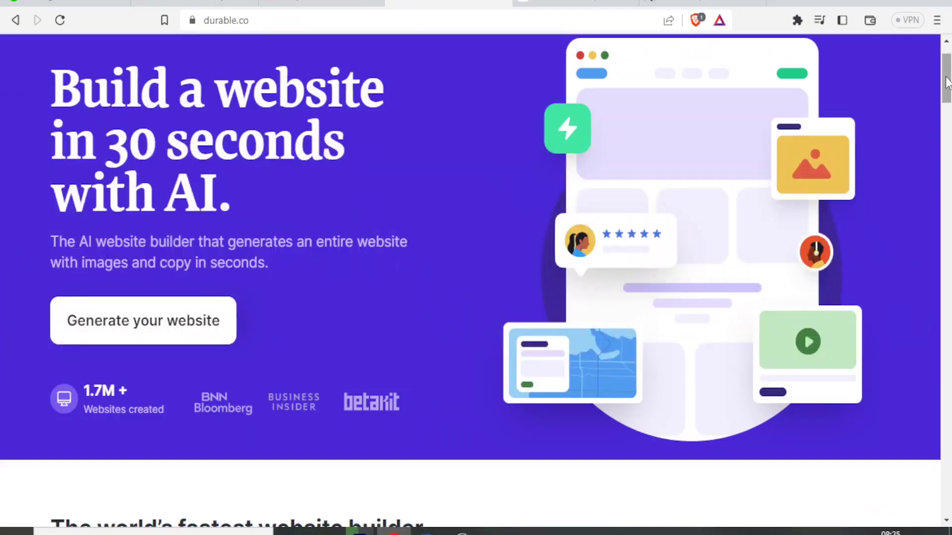
{"action": "left_click_drag", "start_coordinate": [947, 80], "coordinate": [947, 67]}
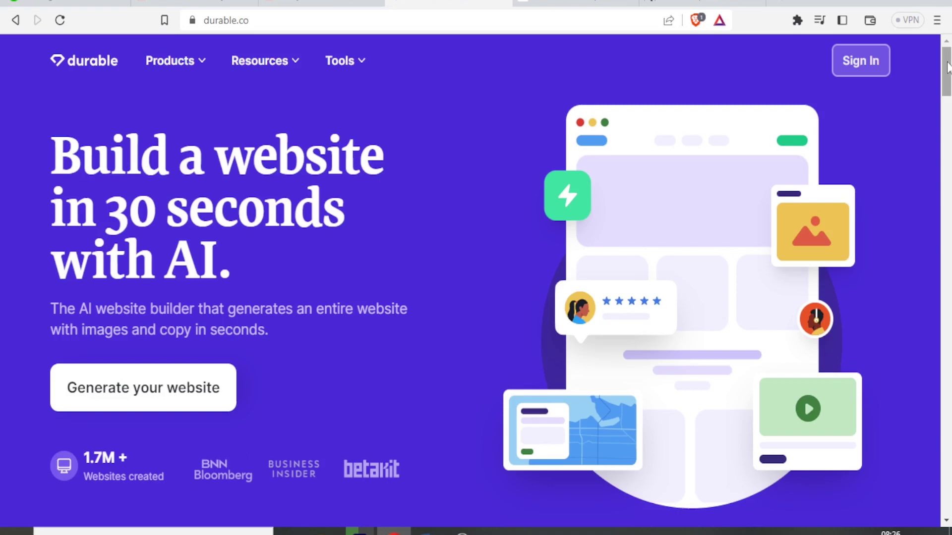
{"action": "left_click_drag", "start_coordinate": [947, 67], "coordinate": [947, 73]}
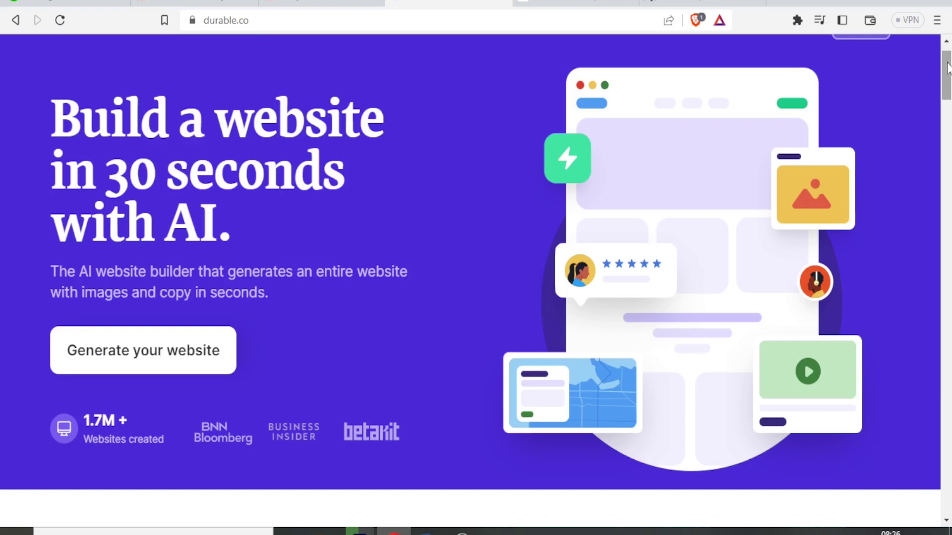
{"action": "left_click_drag", "start_coordinate": [947, 68], "coordinate": [947, 80]}
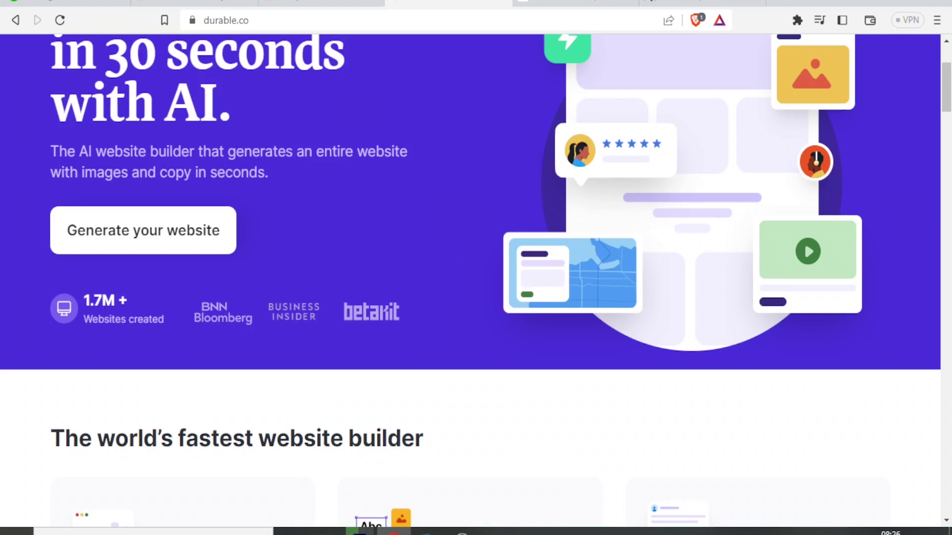
{"action": "left_click_drag", "start_coordinate": [948, 117], "coordinate": [947, 149]}
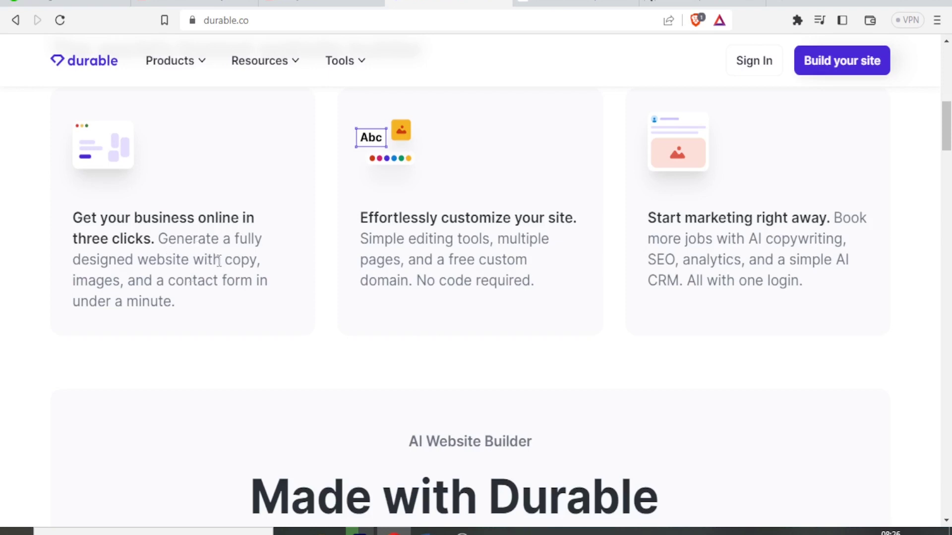
{"action": "left_click_drag", "start_coordinate": [124, 282], "coordinate": [78, 288]}
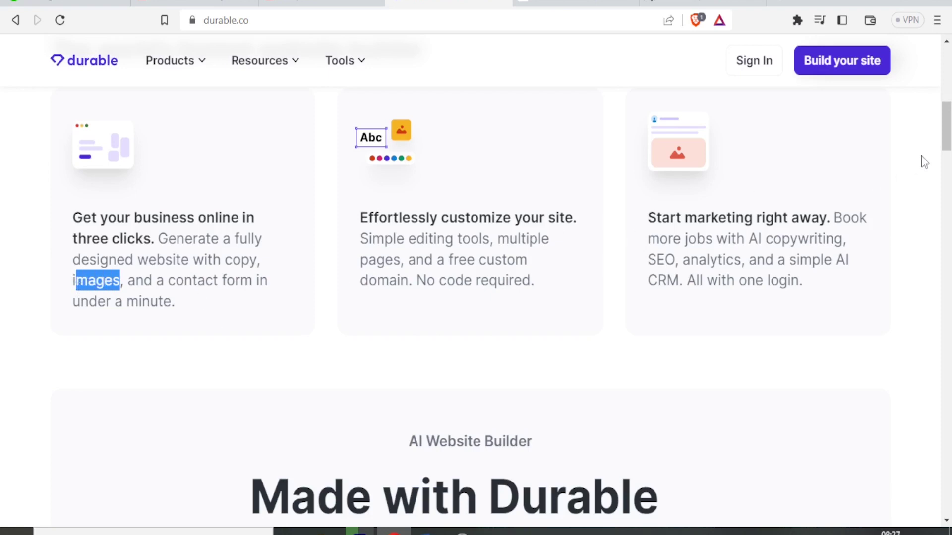
{"action": "left_click_drag", "start_coordinate": [947, 143], "coordinate": [947, 155]}
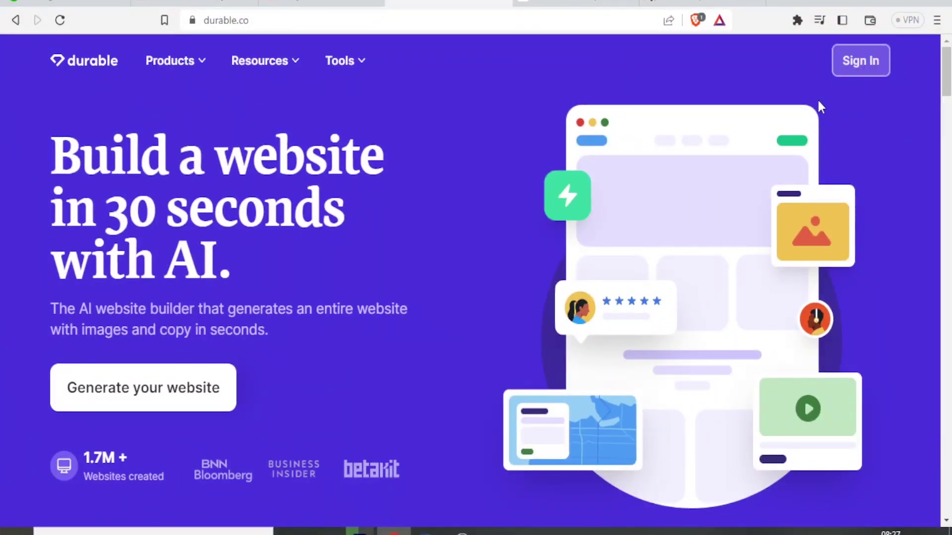
{"action": "left_click", "coordinate": [860, 74]}
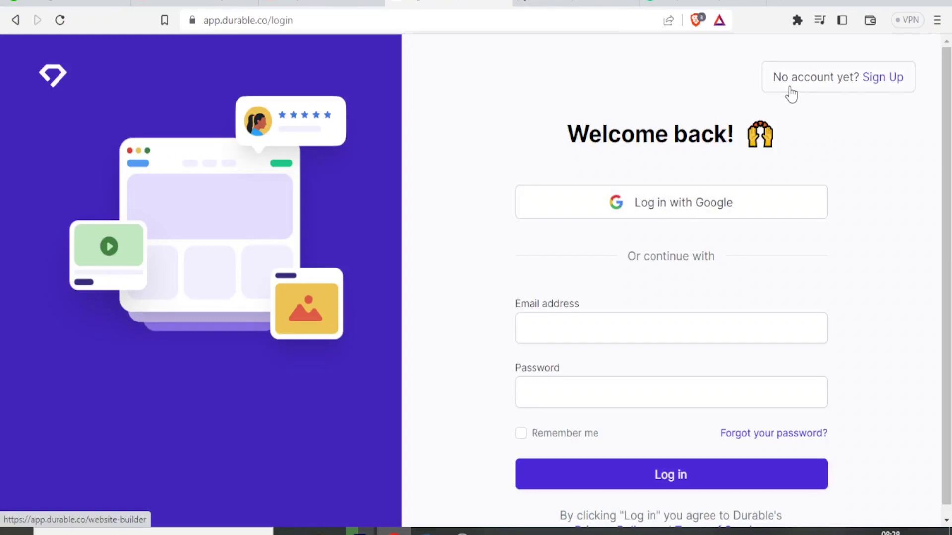
- Switch to Sign Up, start a new website, and pick Video Production as the business type
{"action": "left_click", "coordinate": [882, 88]}
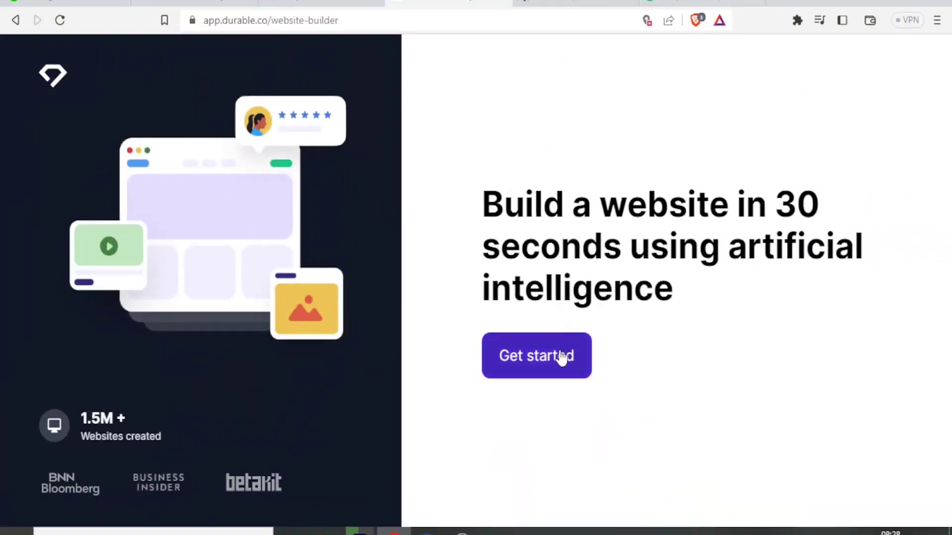
{"action": "left_click", "coordinate": [561, 358]}
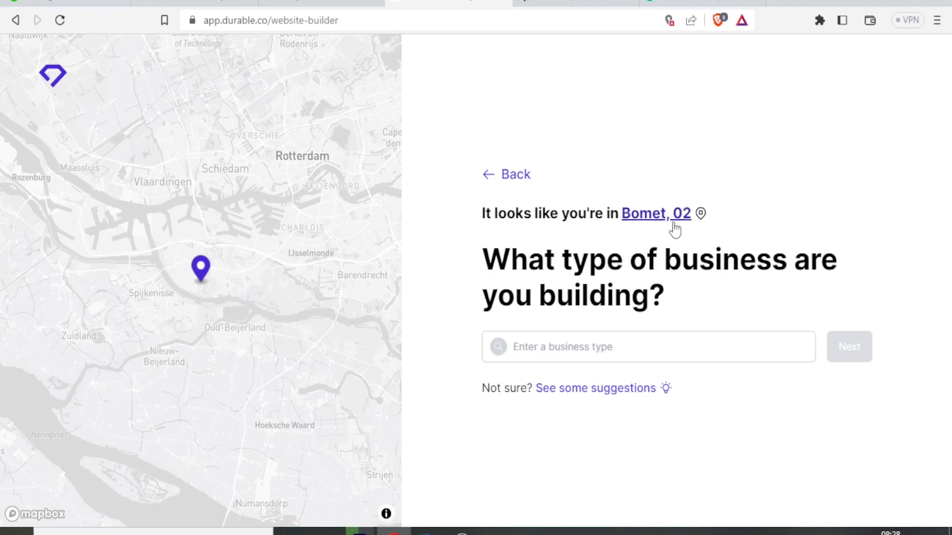
{"action": "left_click", "coordinate": [608, 351]}
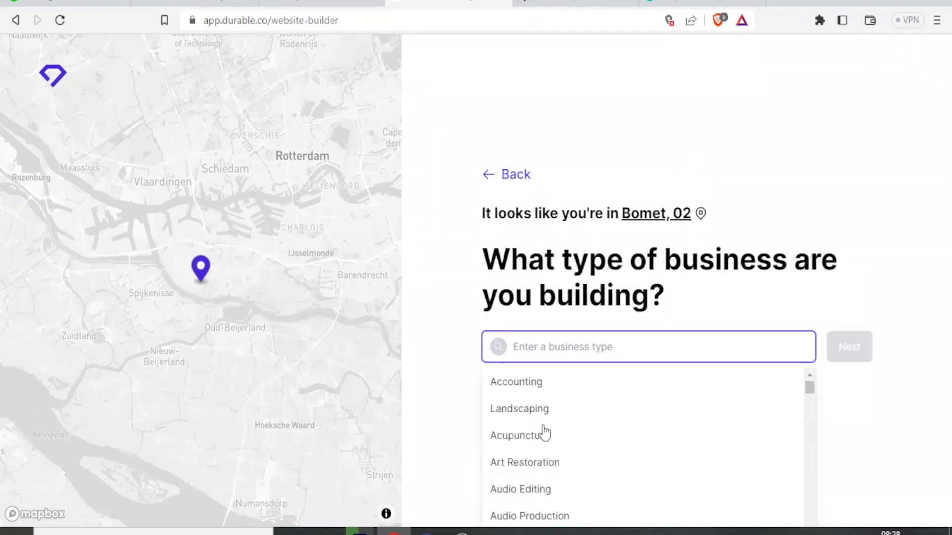
{"action": "type", "text": "v"}
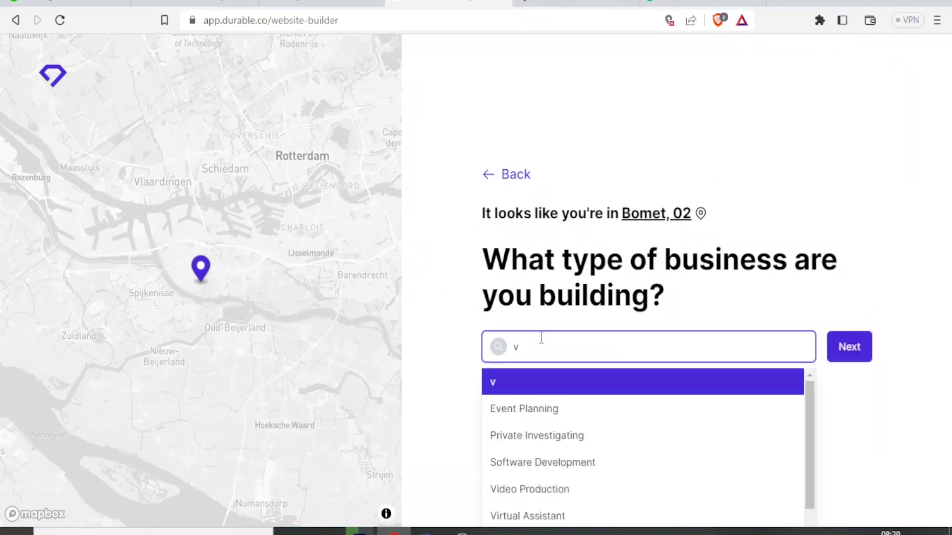
{"action": "type", "text": "ide"}
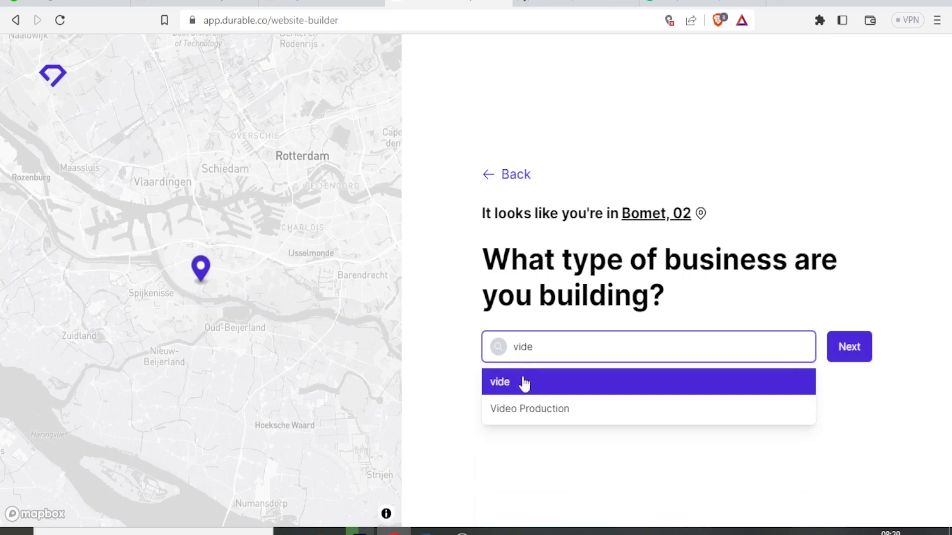
{"action": "left_click", "coordinate": [519, 407]}
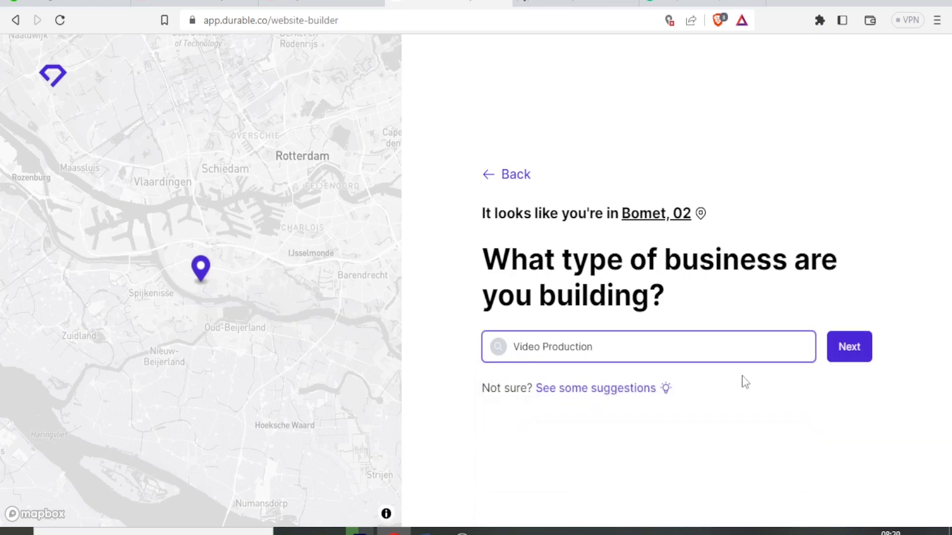
{"action": "left_click", "coordinate": [843, 352]}
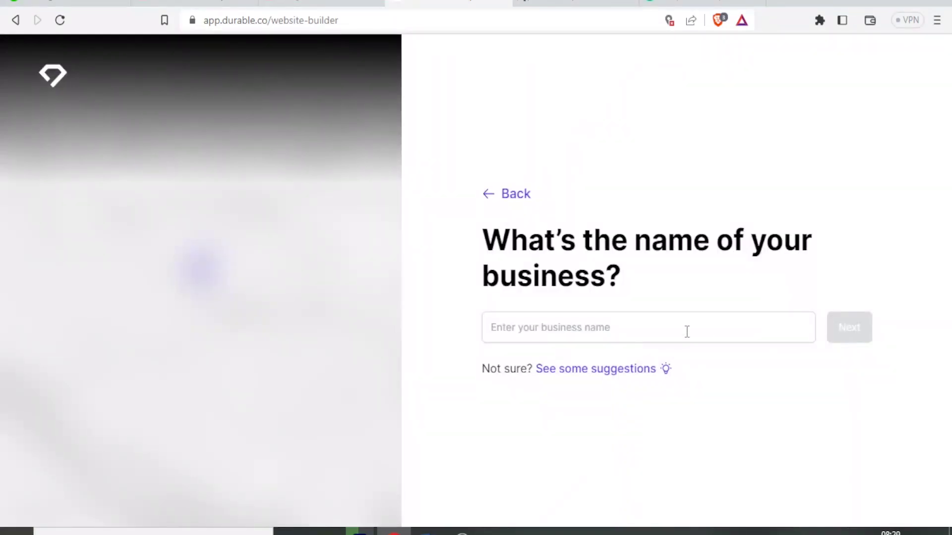
- Enter 'Njoshnet Studio' as the business name, generate the site, and view it
{"action": "left_click", "coordinate": [631, 329]}
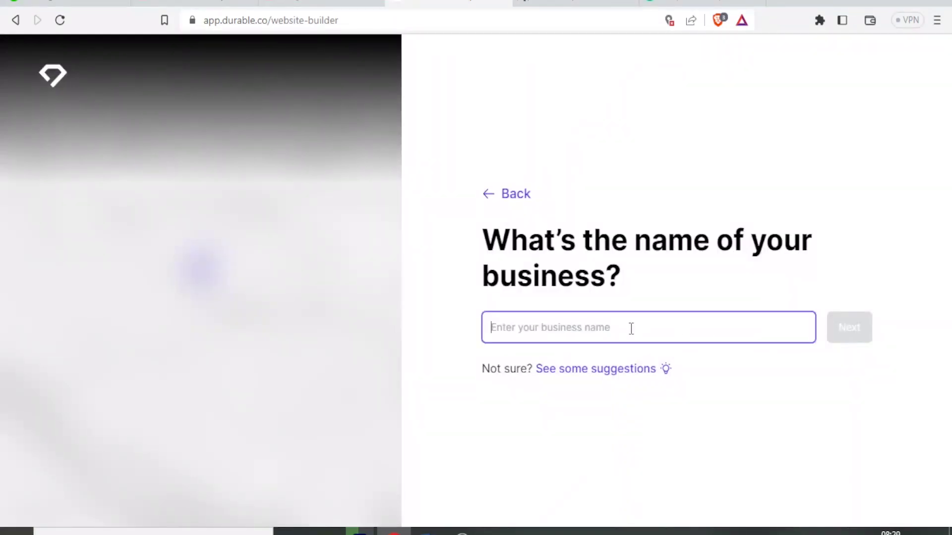
{"action": "type", "text": "Njoshen"}
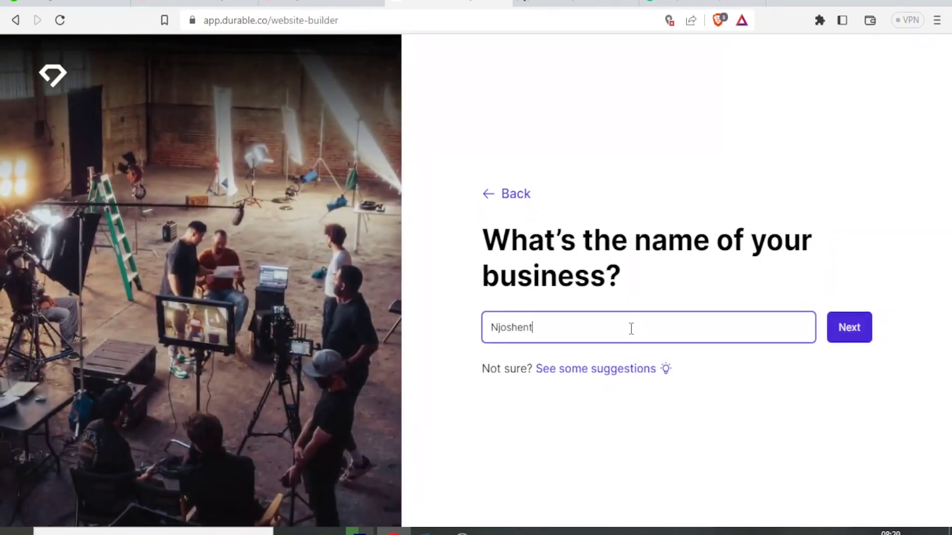
{"action": "type", "text": "t"}
{"action": "key", "text": "BackSpace"}
{"action": "key", "text": "BackSpace"}
{"action": "key", "text": "BackSpace"}
{"action": "type", "text": "net Studio"}
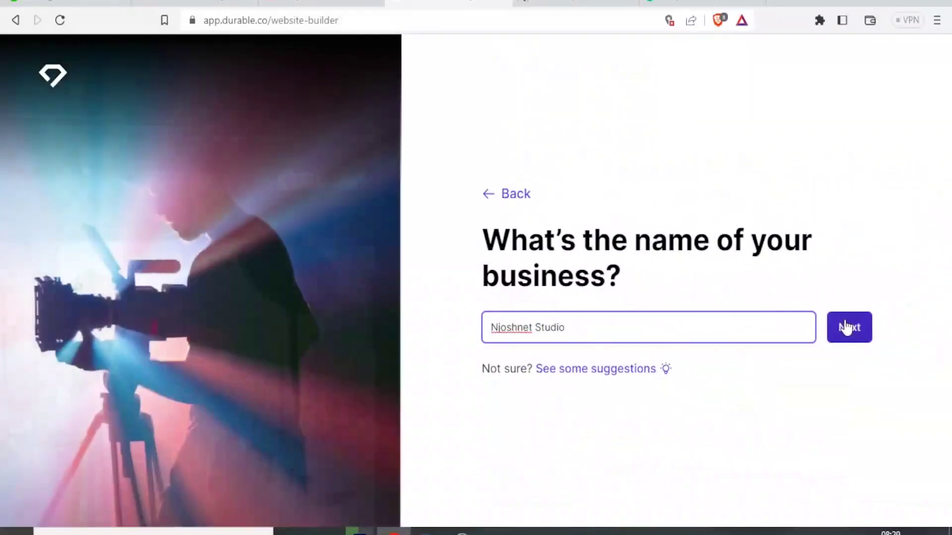
{"action": "left_click", "coordinate": [846, 327]}
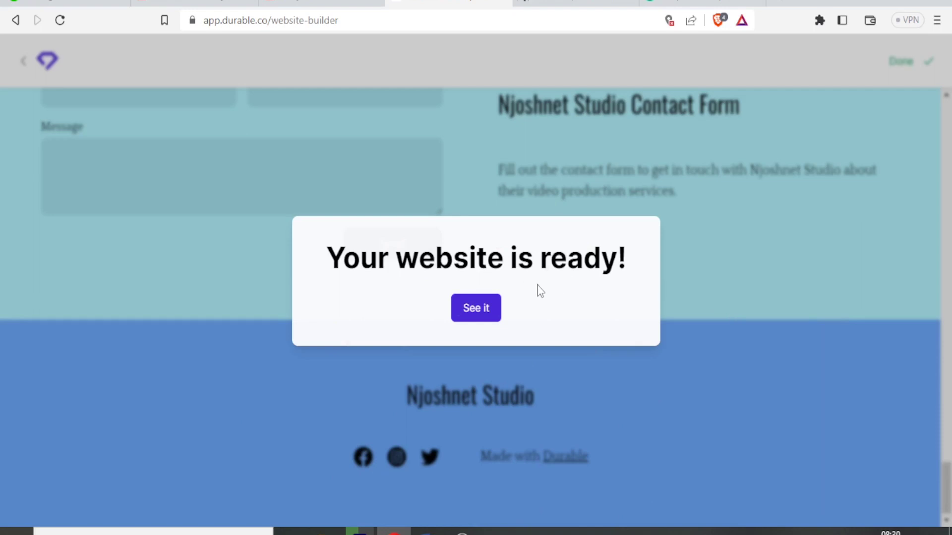
{"action": "left_click", "coordinate": [479, 311]}
- Scroll the Njoshnet Studio preview from the 'Video Production Bomet Thrives!' hero down to About us
{"action": "scroll", "coordinate": [479, 311], "scroll_direction": "up", "scroll_amount": 8}
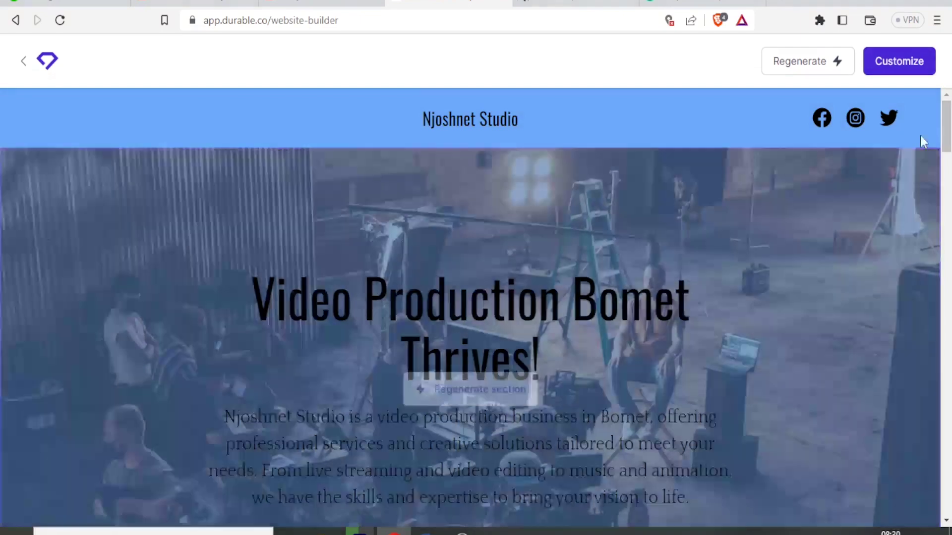
{"action": "scroll", "coordinate": [949, 137], "scroll_direction": "down", "scroll_amount": 1}
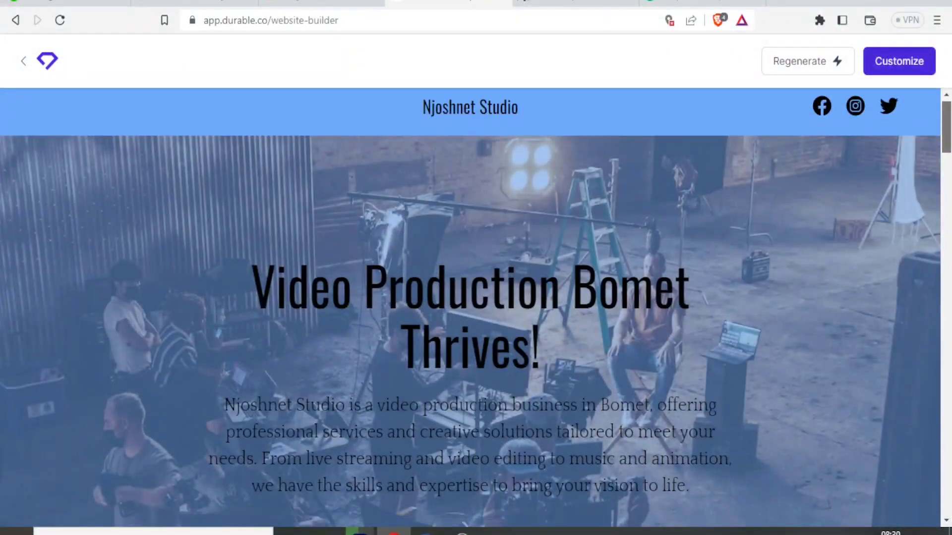
{"action": "mouse_move", "coordinate": [950, 133]}
{"action": "left_mouse_down"}
{"action": "mouse_move", "coordinate": [950, 150]}
{"action": "mouse_move", "coordinate": [950, 137]}
{"action": "left_mouse_up"}
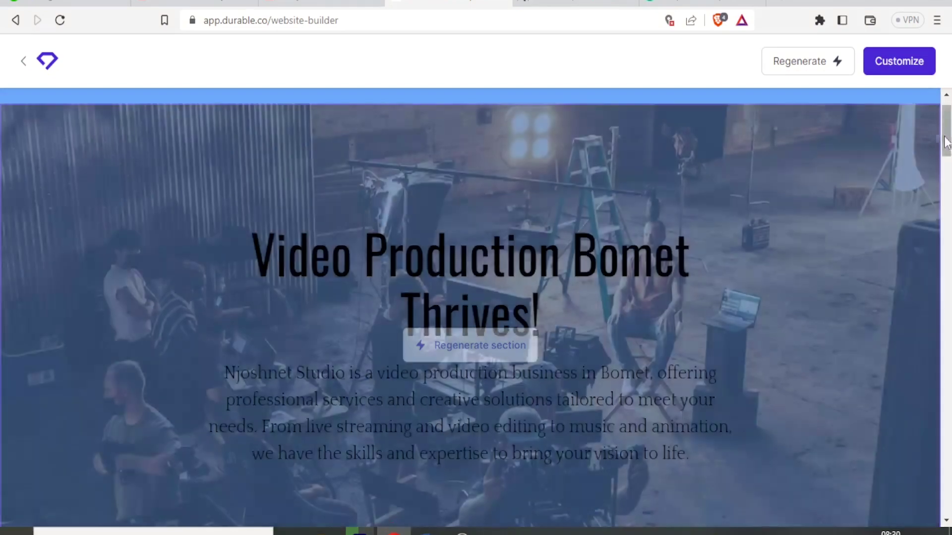
{"action": "left_click_drag", "start_coordinate": [947, 142], "coordinate": [948, 158]}
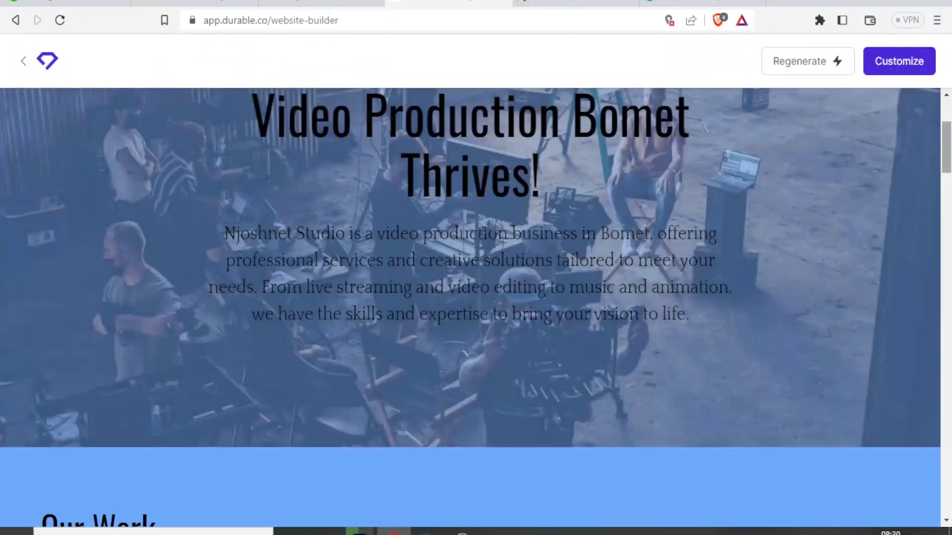
{"action": "left_click_drag", "start_coordinate": [949, 149], "coordinate": [947, 289]}
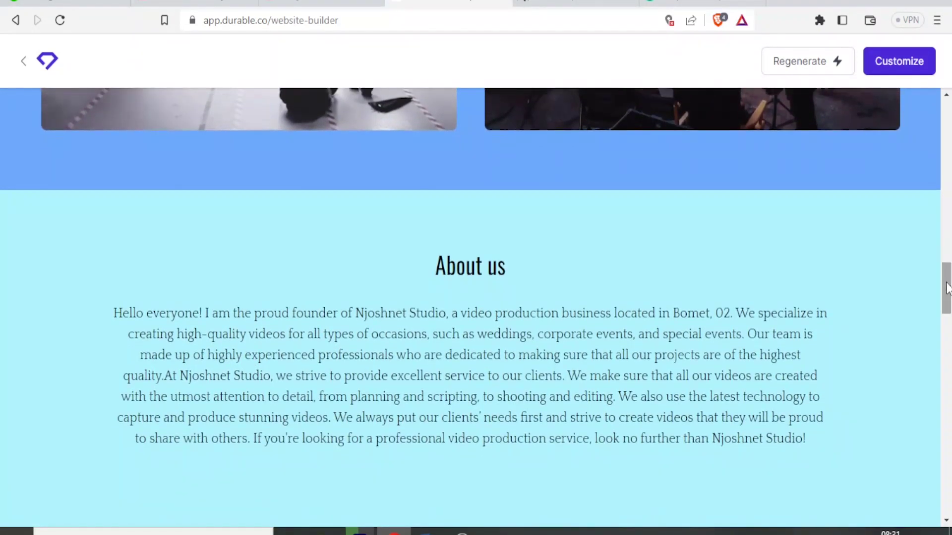
{"action": "mouse_move", "coordinate": [754, 328]}
- Scroll past Our Services to the three rotating customer testimonials
{"action": "left_click_drag", "start_coordinate": [948, 272], "coordinate": [949, 308]}
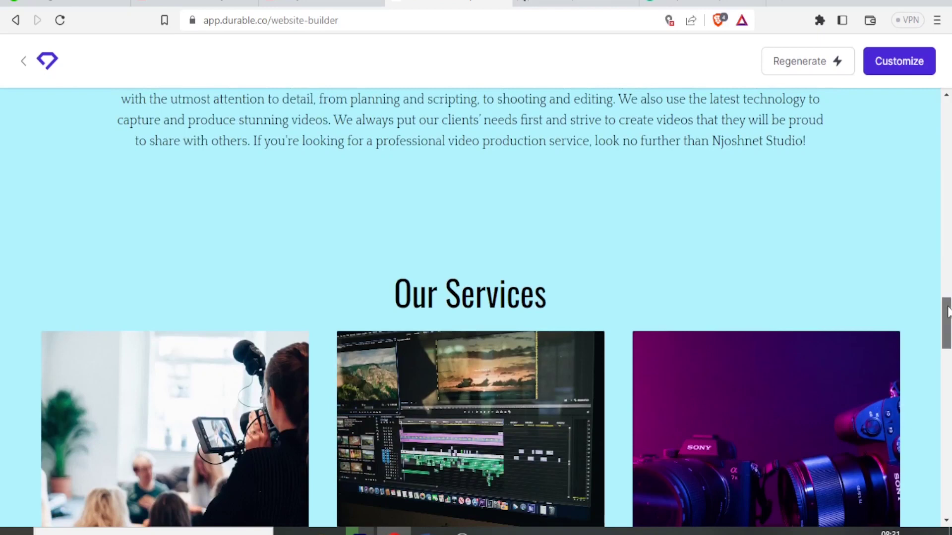
{"action": "left_click_drag", "start_coordinate": [949, 313], "coordinate": [949, 340]}
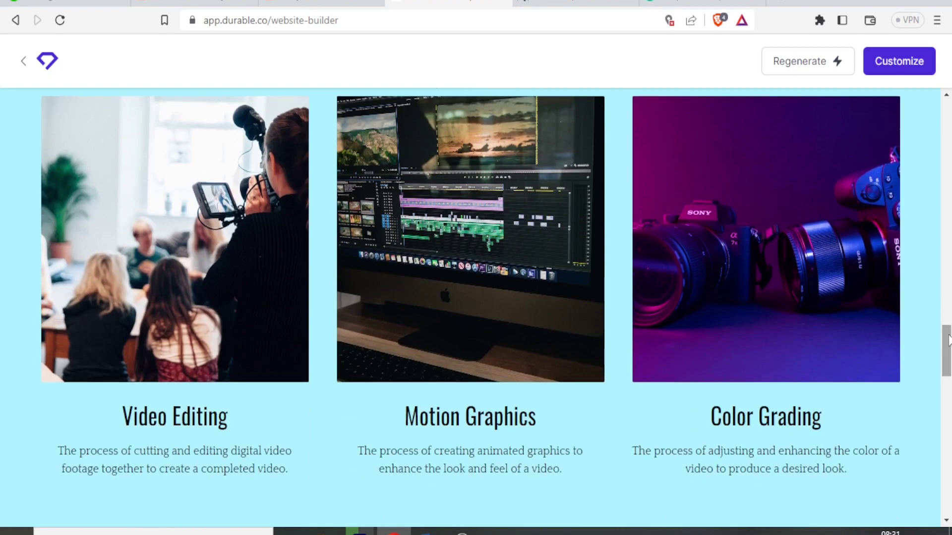
{"action": "left_click_drag", "start_coordinate": [948, 340], "coordinate": [949, 341]}
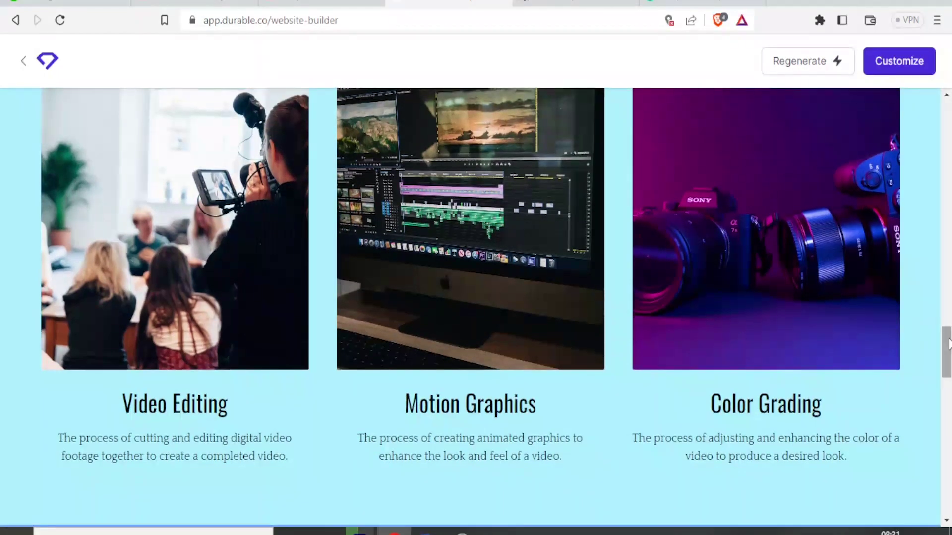
{"action": "mouse_move", "coordinate": [623, 331]}
{"action": "left_click_drag", "start_coordinate": [947, 353], "coordinate": [950, 396]}
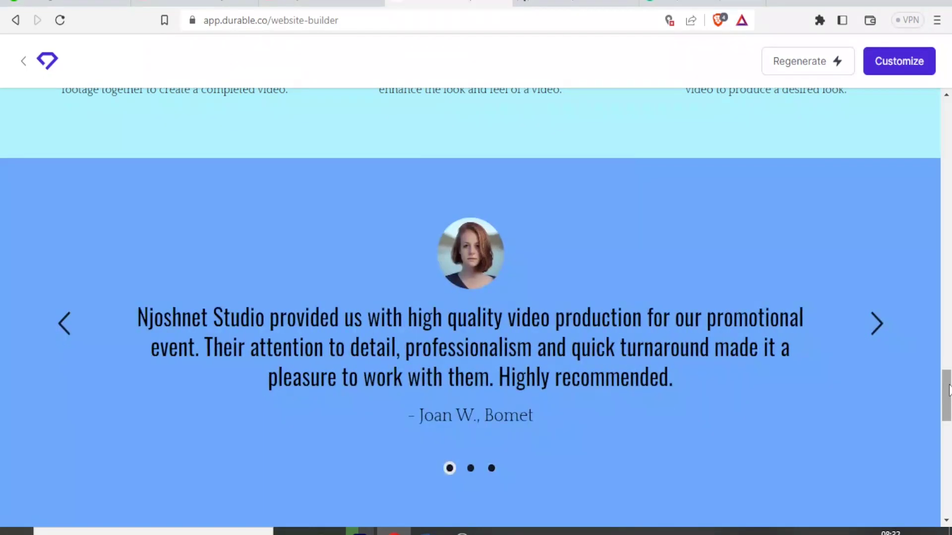
- Check the location map and contact form, return to the top, and choose Customize
{"action": "left_click_drag", "start_coordinate": [949, 392], "coordinate": [949, 430]}
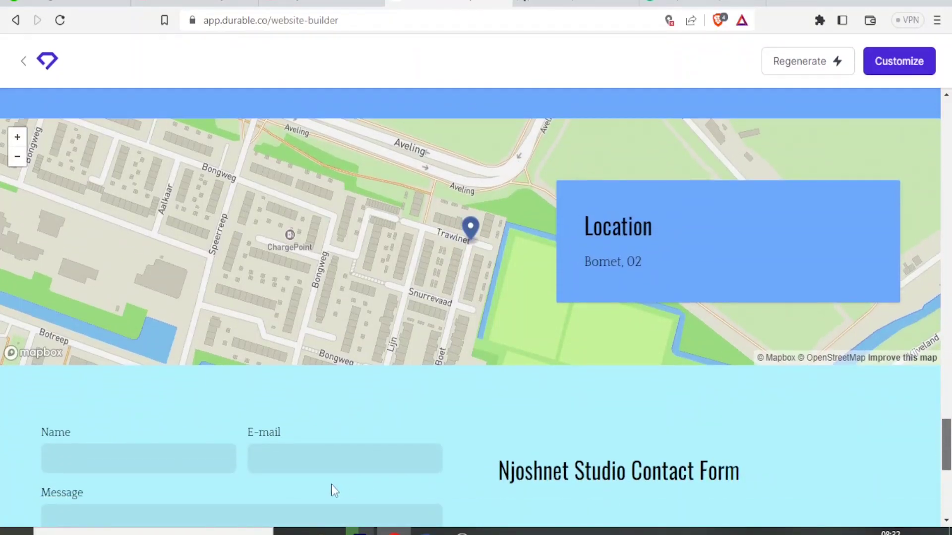
{"action": "scroll", "coordinate": [332, 509], "scroll_direction": "down", "scroll_amount": 1}
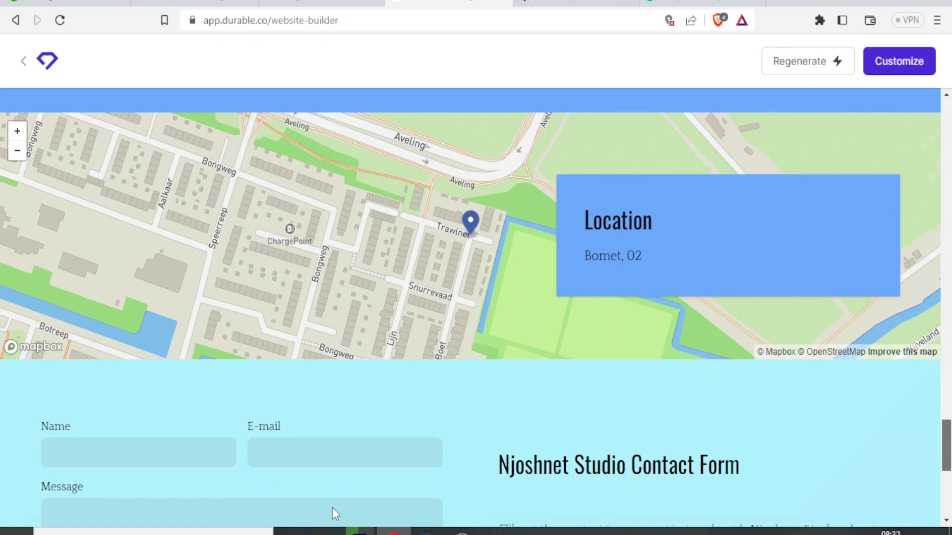
{"action": "scroll", "coordinate": [332, 508], "scroll_direction": "down", "scroll_amount": 2}
{"action": "left_click_drag", "start_coordinate": [937, 463], "coordinate": [949, 148]}
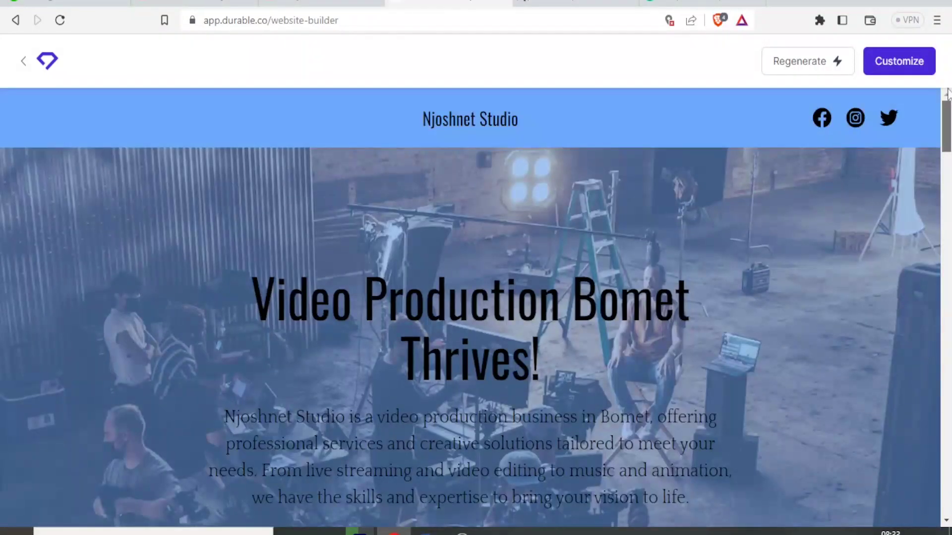
{"action": "left_click", "coordinate": [892, 70]}
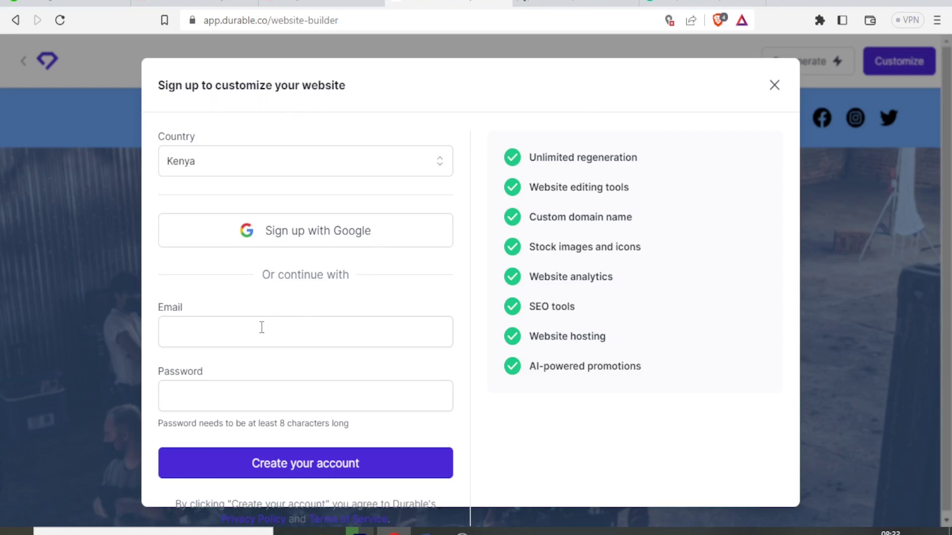
- Create the Durable account by pasting the e-mail address and a strong password
{"action": "left_click", "coordinate": [214, 322]}
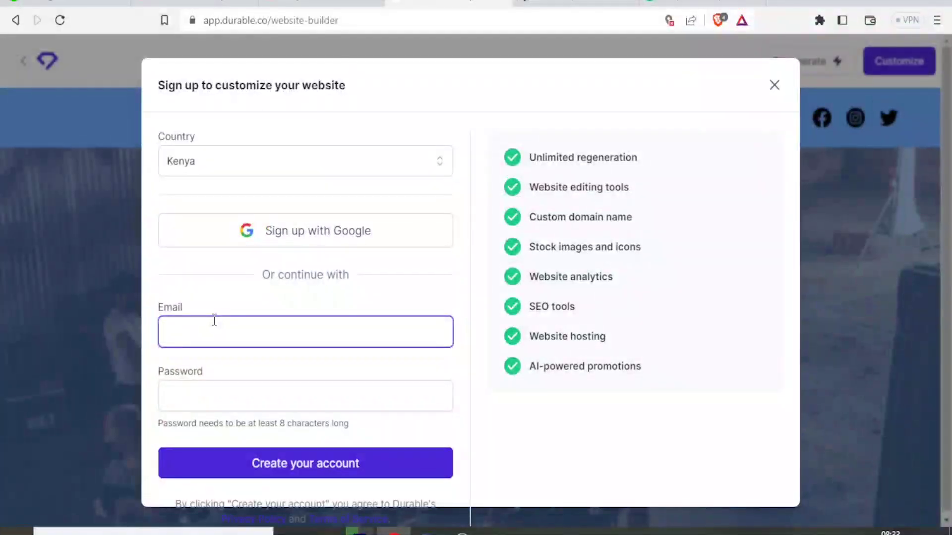
{"action": "key", "text": "ctrl+v"}
{"action": "left_click", "coordinate": [193, 394]}
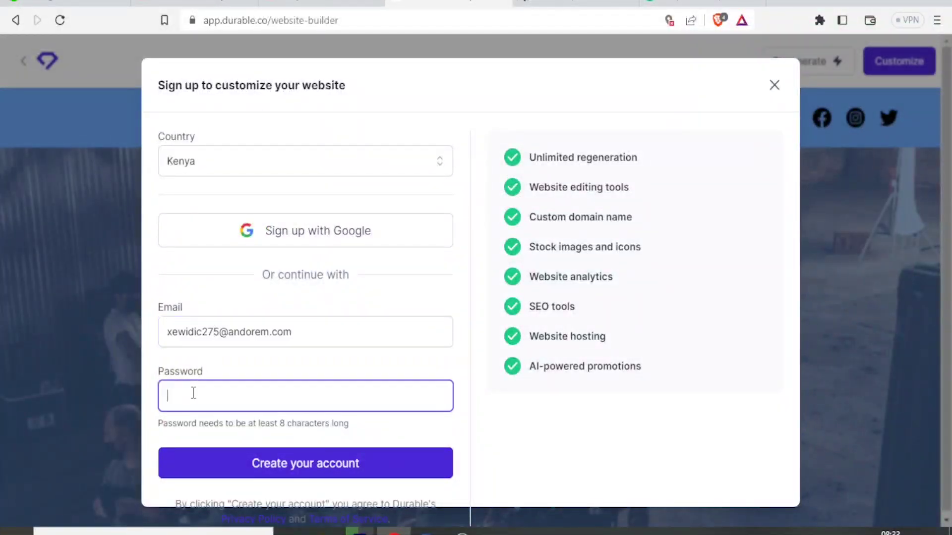
{"action": "key", "text": "ctrl+v"}
{"action": "key", "text": "Return"}
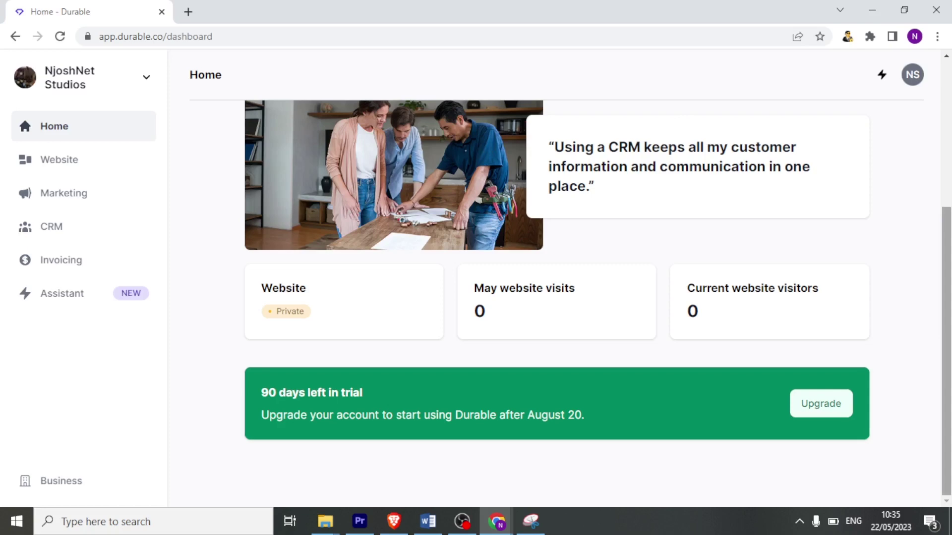
- Scroll through the Home dashboard's welcome content and back to the top
{"action": "scroll", "coordinate": [708, 223], "scroll_direction": "up", "scroll_amount": 3}
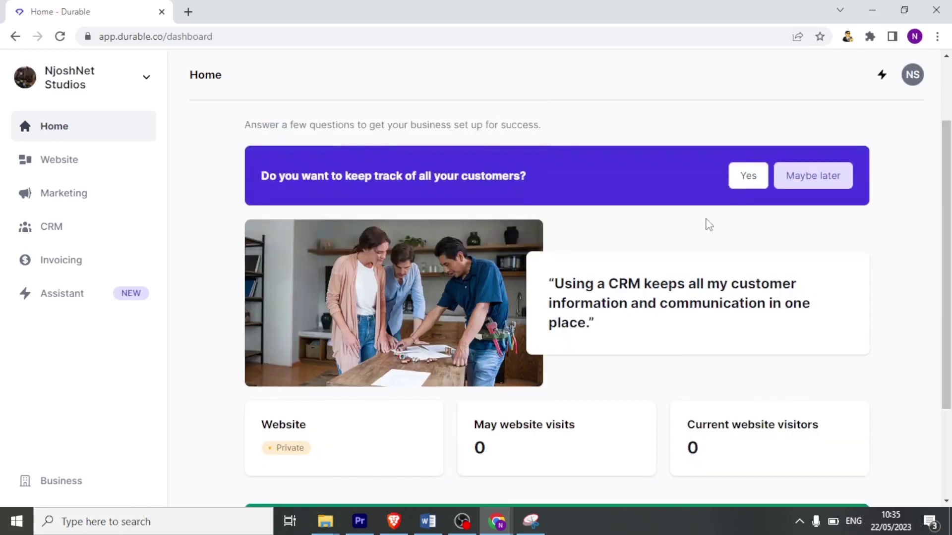
{"action": "scroll", "coordinate": [944, 175], "scroll_direction": "down", "scroll_amount": 3}
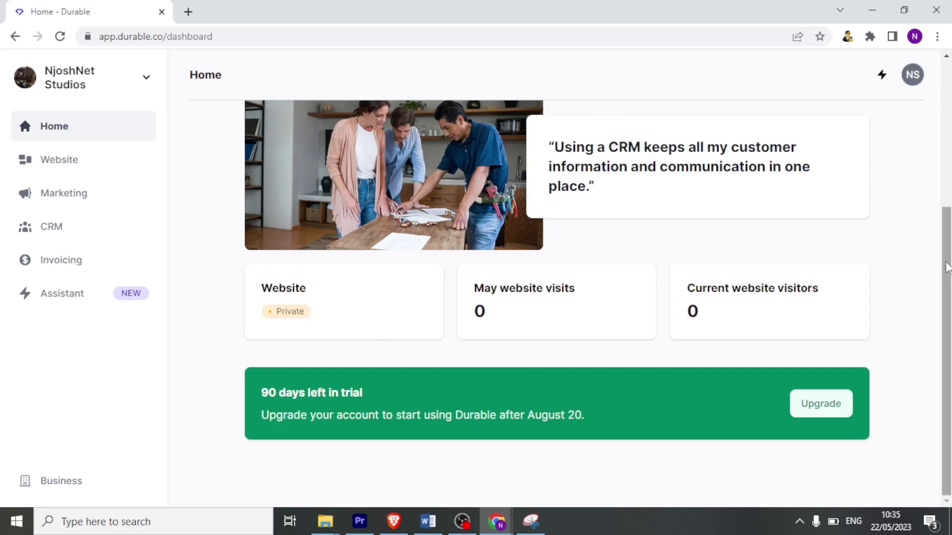
{"action": "left_click_drag", "start_coordinate": [947, 267], "coordinate": [942, 112]}
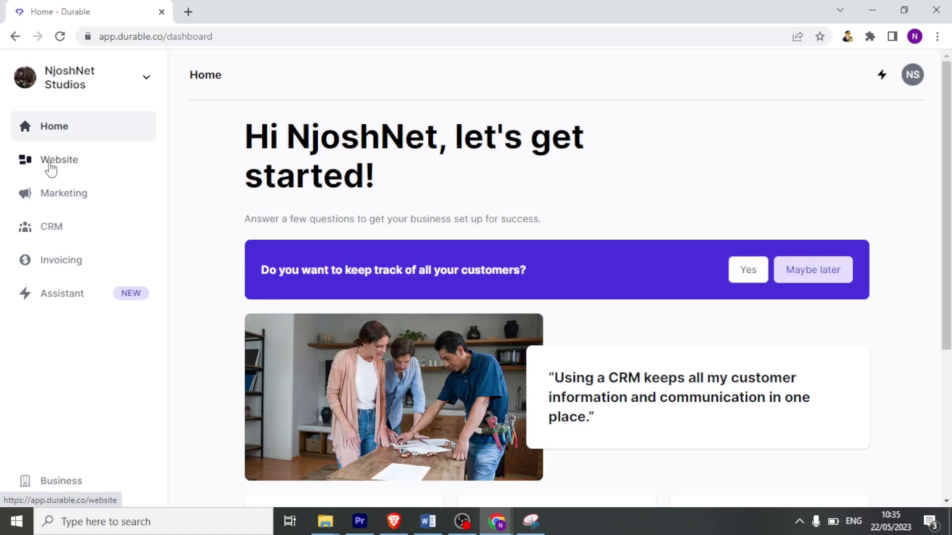
- Go to Website, look over the private njoshnetstudios.durable.co preview, and open the editor
{"action": "left_click", "coordinate": [50, 168]}
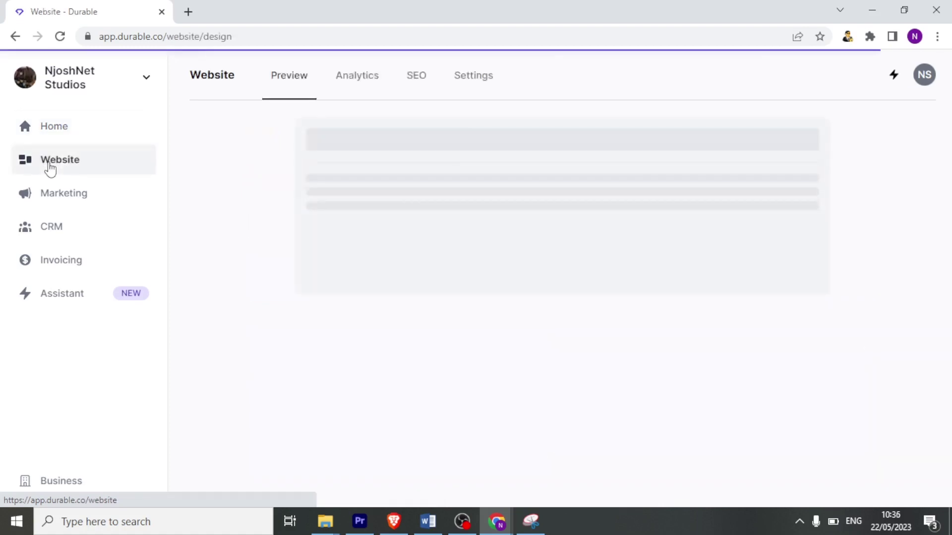
{"action": "left_click_drag", "start_coordinate": [948, 177], "coordinate": [949, 304]}
{"action": "scroll", "coordinate": [821, 309], "scroll_direction": "up", "scroll_amount": 1}
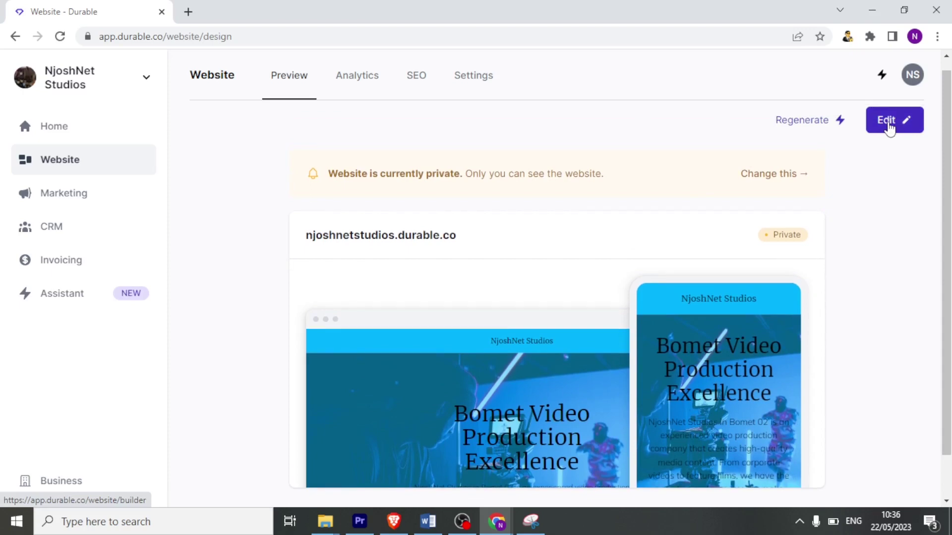
{"action": "left_click", "coordinate": [890, 128]}
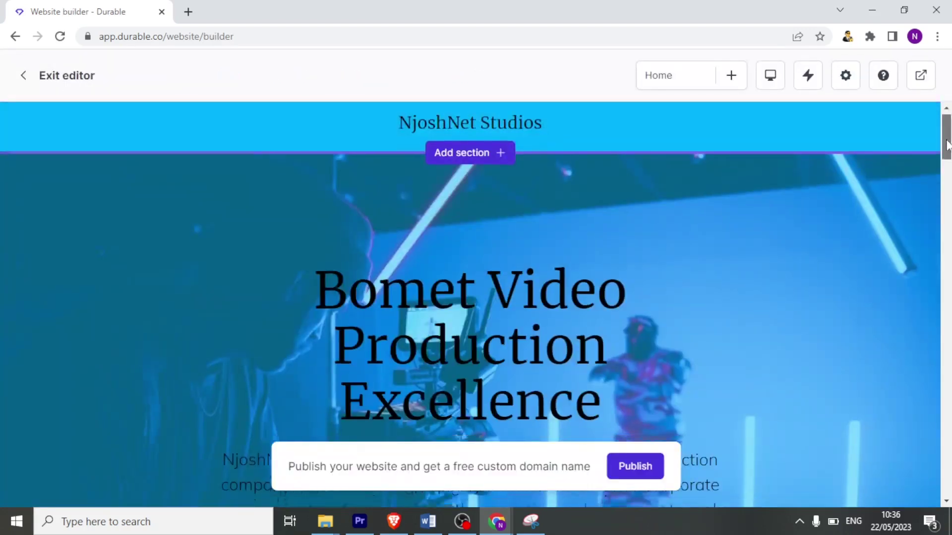
- Scroll the editor back to the Home hero showing the NjoshNet Studios intro paragraph
{"action": "mouse_move", "coordinate": [947, 144]}
{"action": "left_mouse_down"}
{"action": "mouse_move", "coordinate": [947, 163]}
{"action": "mouse_move", "coordinate": [947, 139]}
{"action": "left_mouse_up"}
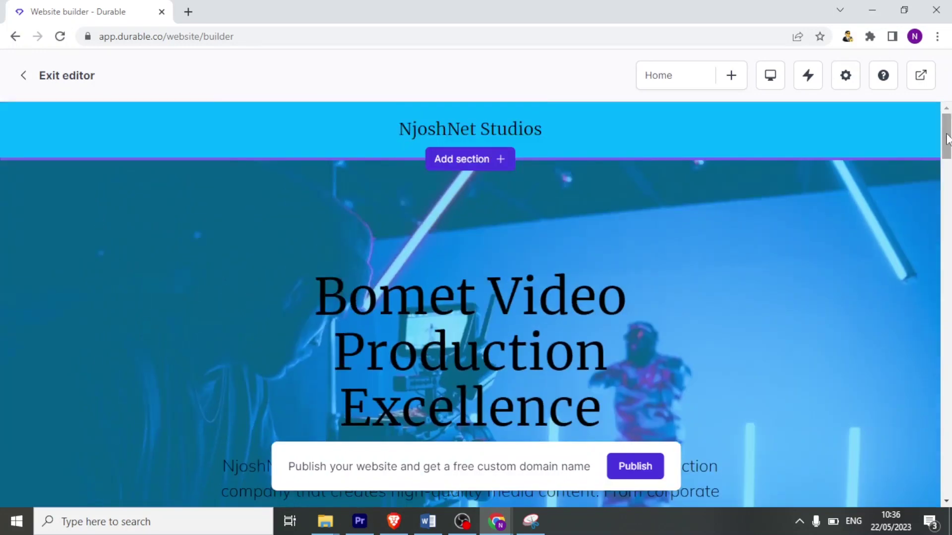
{"action": "mouse_move", "coordinate": [652, 281]}
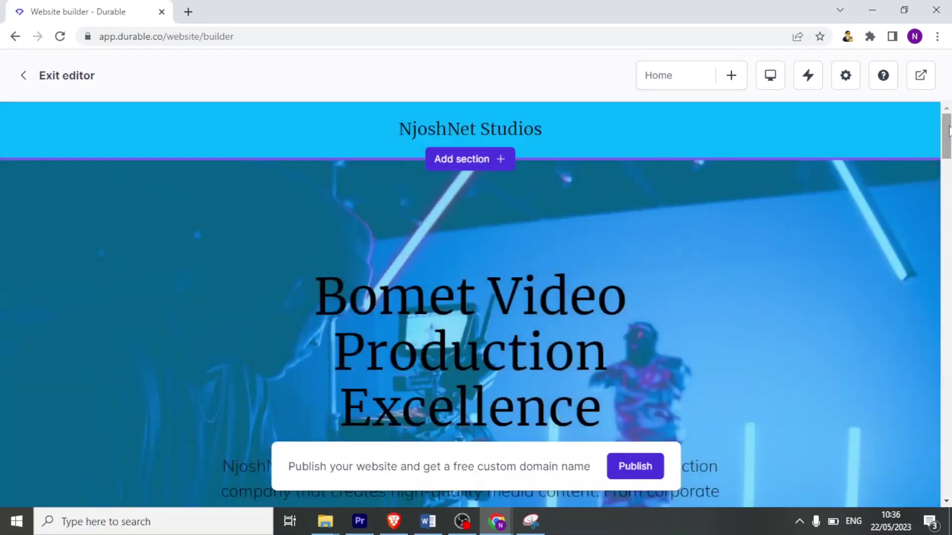
{"action": "left_click_drag", "start_coordinate": [949, 131], "coordinate": [948, 142]}
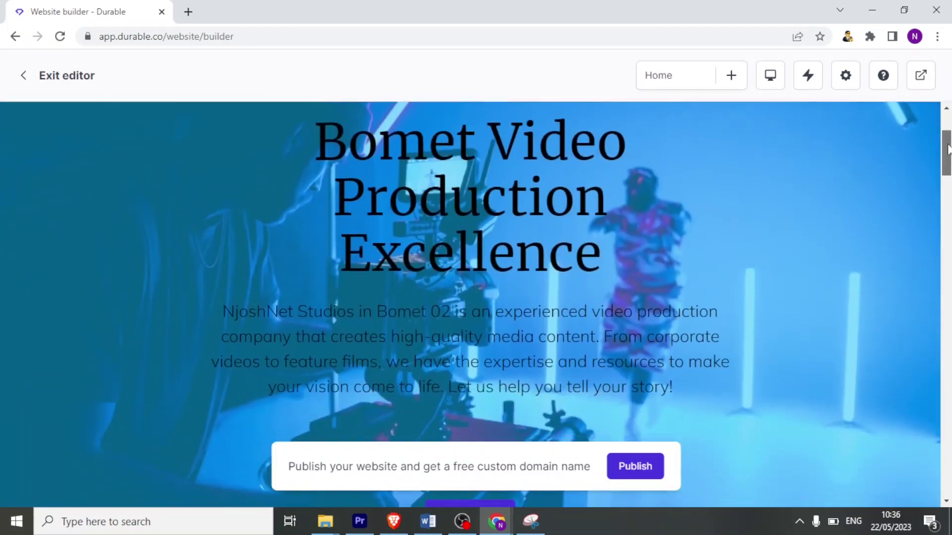
{"action": "scroll", "coordinate": [948, 149], "scroll_direction": "up", "scroll_amount": 1}
{"action": "mouse_move", "coordinate": [597, 325]}
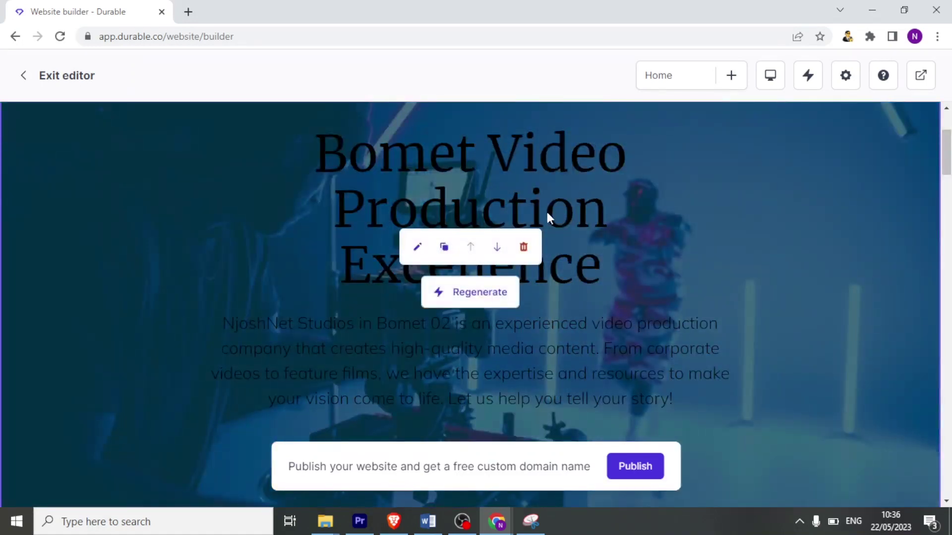
{"action": "scroll", "coordinate": [640, 206], "scroll_direction": "up", "scroll_amount": 2}
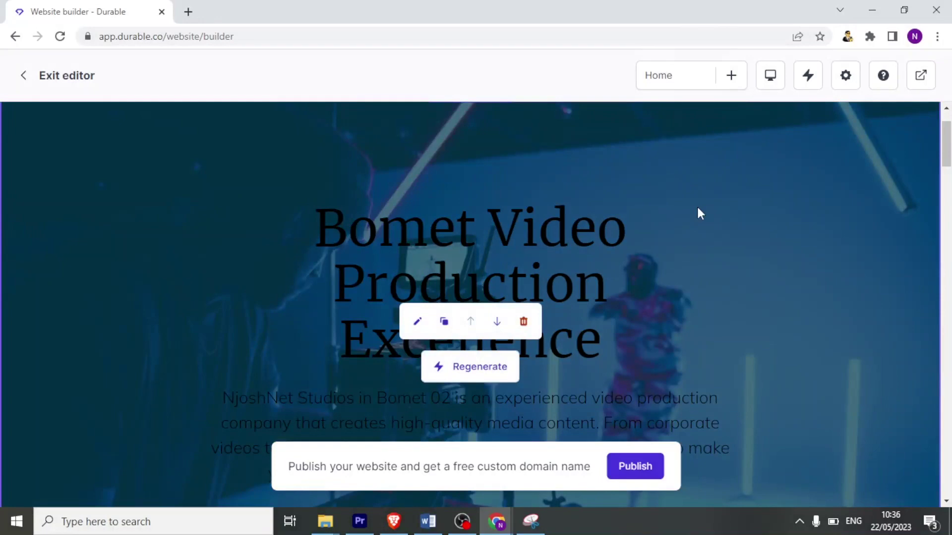
- Change the hero banner heading to 'NjoshNet Production'
{"action": "left_click", "coordinate": [418, 323]}
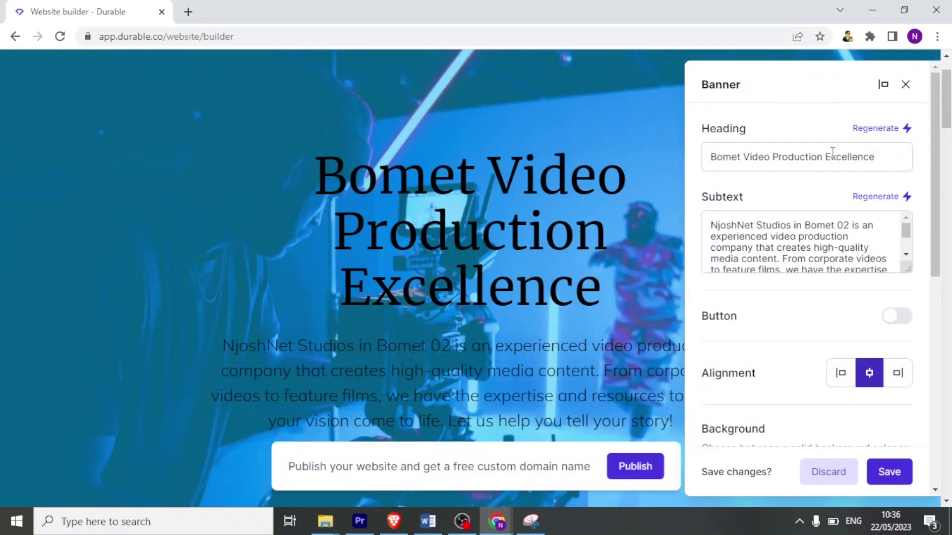
{"action": "left_click_drag", "start_coordinate": [871, 156], "coordinate": [701, 163]}
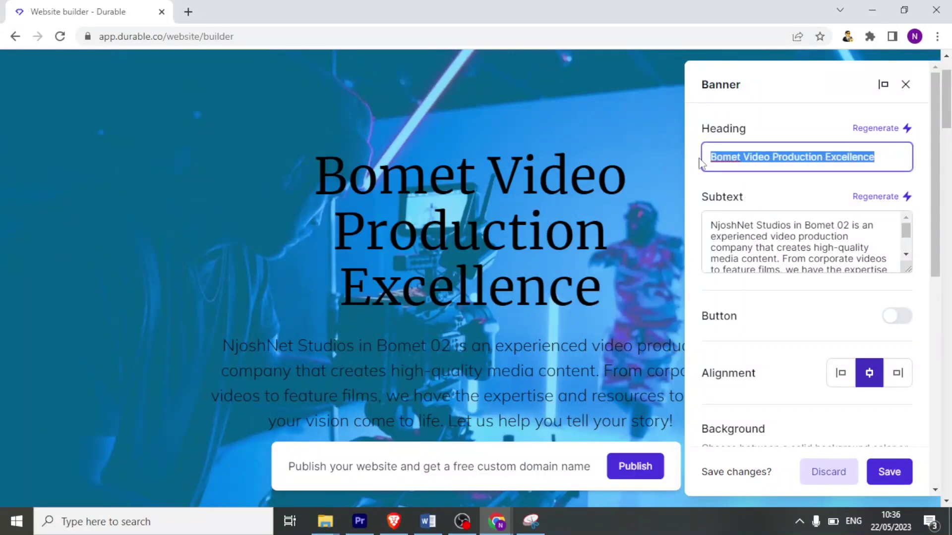
{"action": "type", "text": "Njosh"}
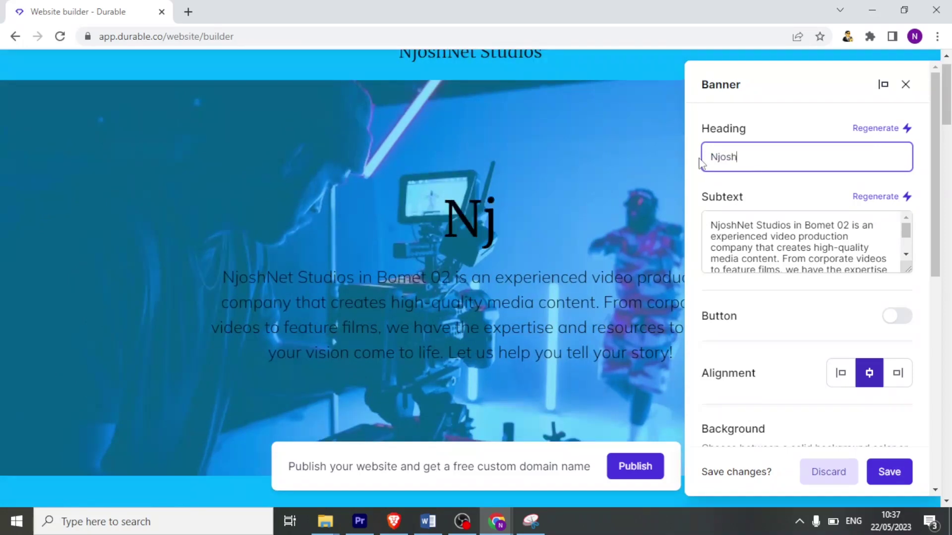
{"action": "type", "text": "Net"}
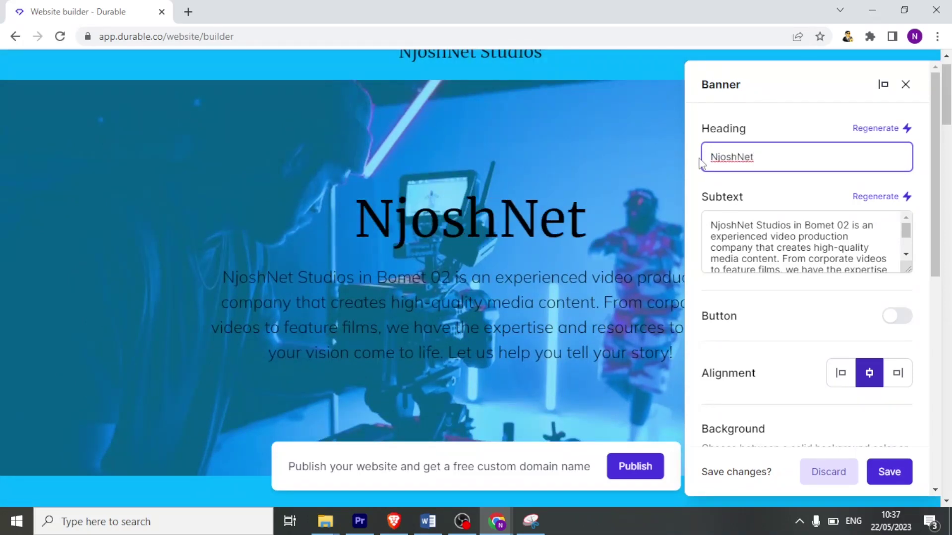
{"action": "type", "text": " Production"}
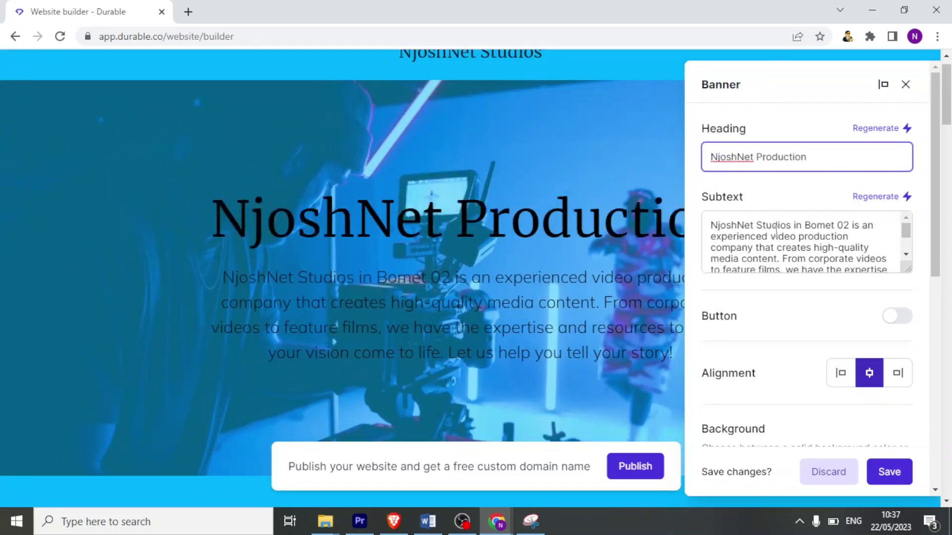
- Replace 'Bomet 02' with 'Kenya' in the banner subtext
{"action": "left_click", "coordinate": [776, 233]}
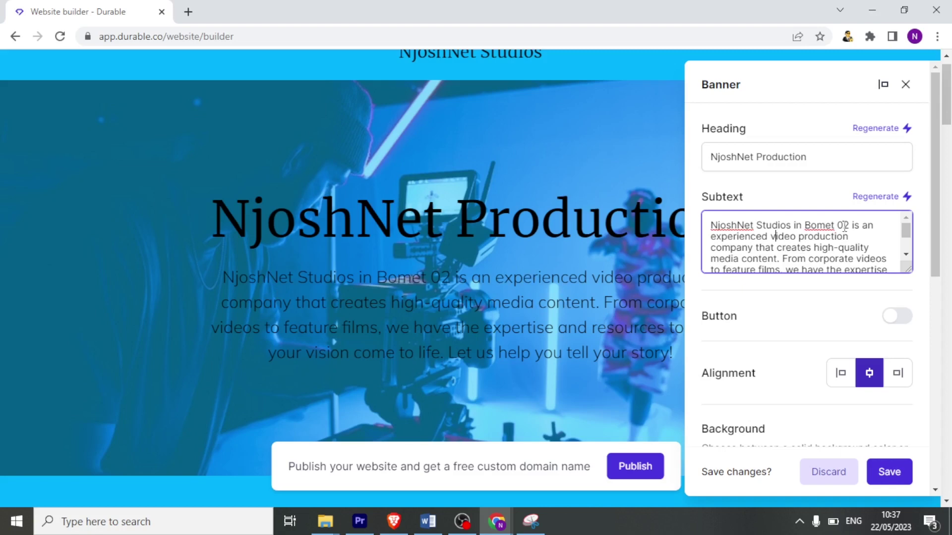
{"action": "left_click_drag", "start_coordinate": [849, 226], "coordinate": [807, 228]}
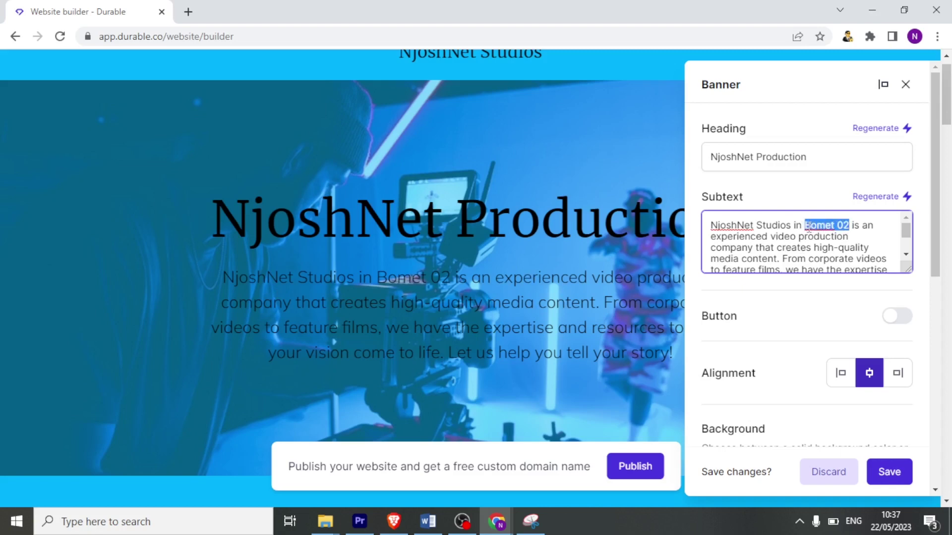
{"action": "type", "text": "Kenya"}
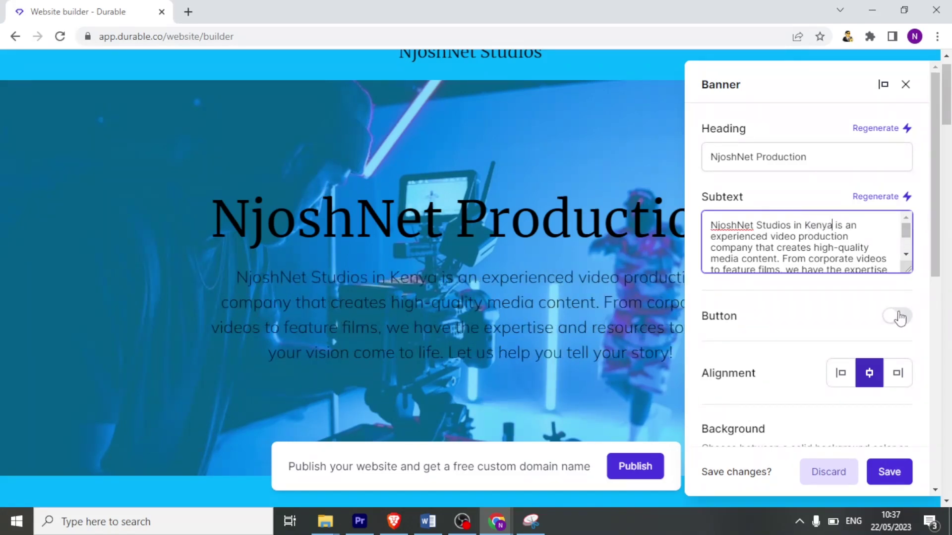
{"action": "left_click", "coordinate": [906, 254]}
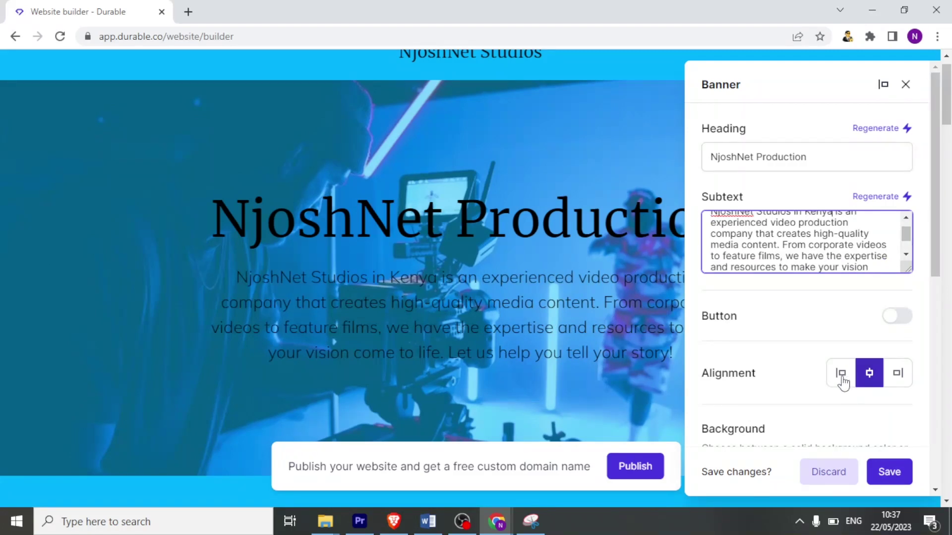
{"action": "left_click_drag", "start_coordinate": [935, 249], "coordinate": [924, 334]}
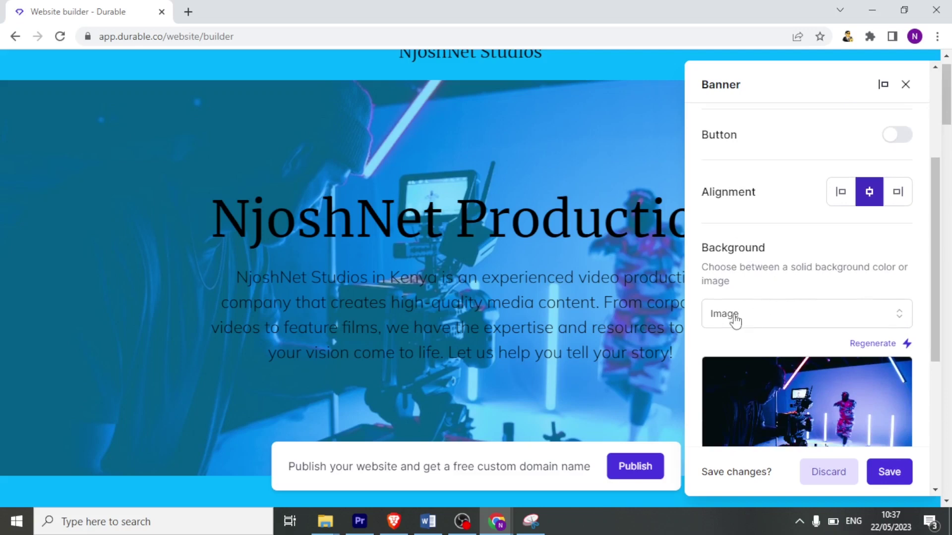
- Switch the banner background from photo to solid light cyan #9ef6f6 and save
{"action": "left_click", "coordinate": [896, 316]}
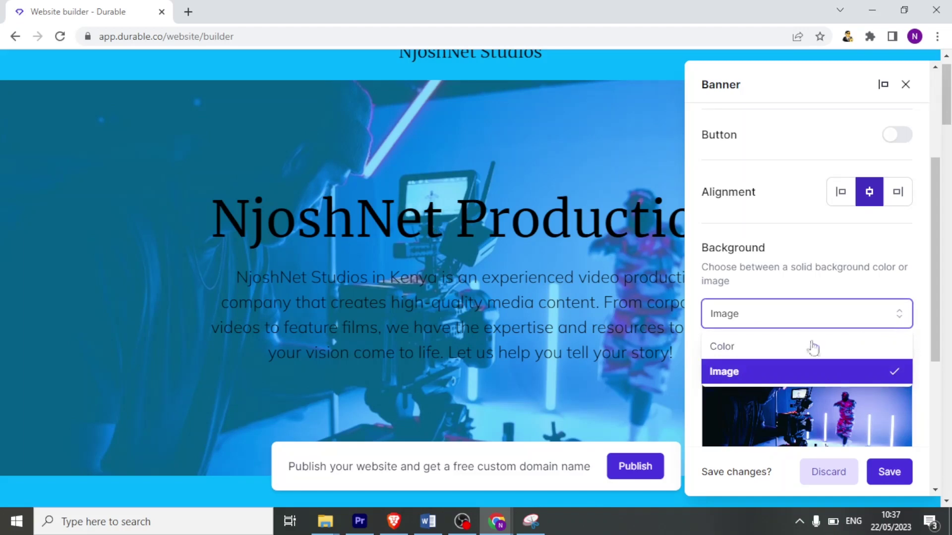
{"action": "left_click", "coordinate": [785, 347]}
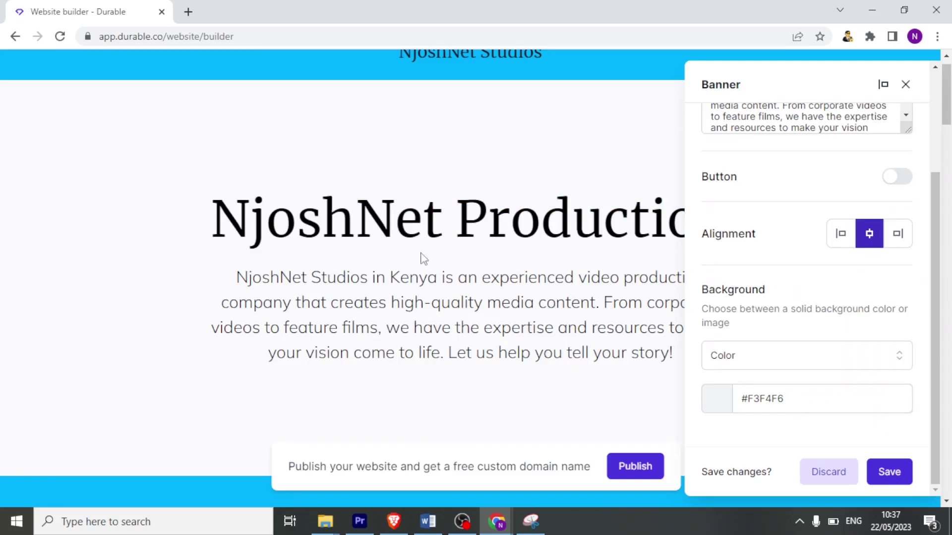
{"action": "left_click", "coordinate": [723, 398]}
{"action": "left_click_drag", "start_coordinate": [771, 360], "coordinate": [757, 360]}
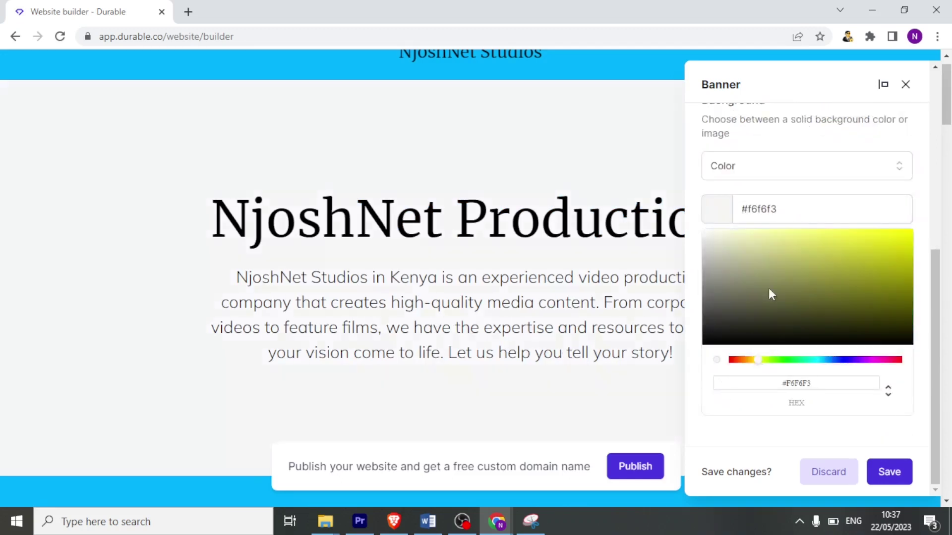
{"action": "left_click", "coordinate": [813, 360]}
{"action": "left_click", "coordinate": [777, 233]}
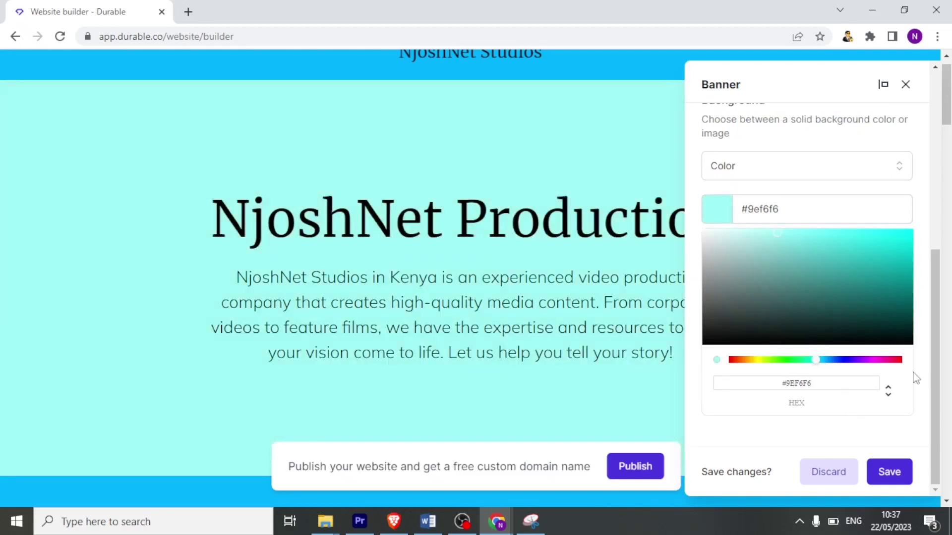
{"action": "left_click", "coordinate": [891, 477]}
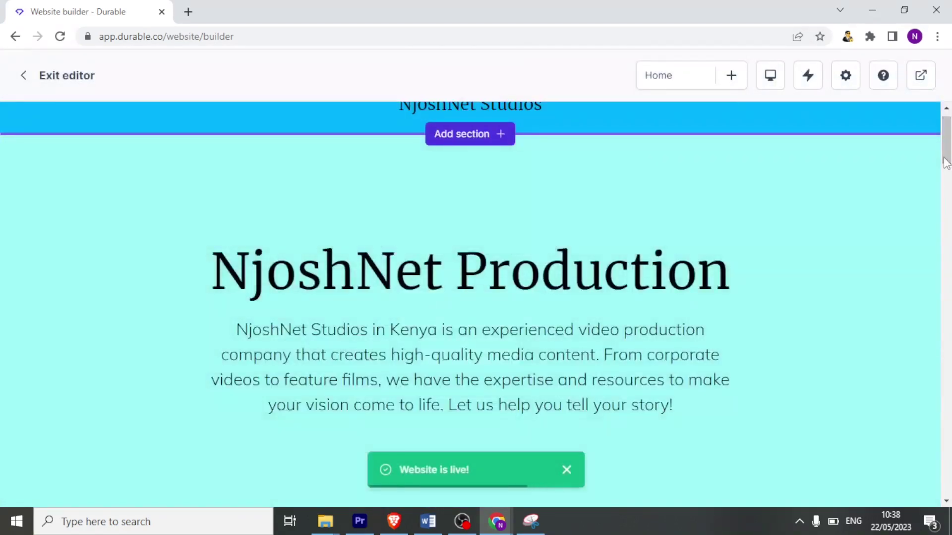
- Scroll past the hero and open Add section between the hero and Our Work
{"action": "mouse_move", "coordinate": [946, 155]}
{"action": "left_mouse_down"}
{"action": "mouse_move", "coordinate": [946, 201]}
{"action": "mouse_move", "coordinate": [945, 148]}
{"action": "left_mouse_up"}
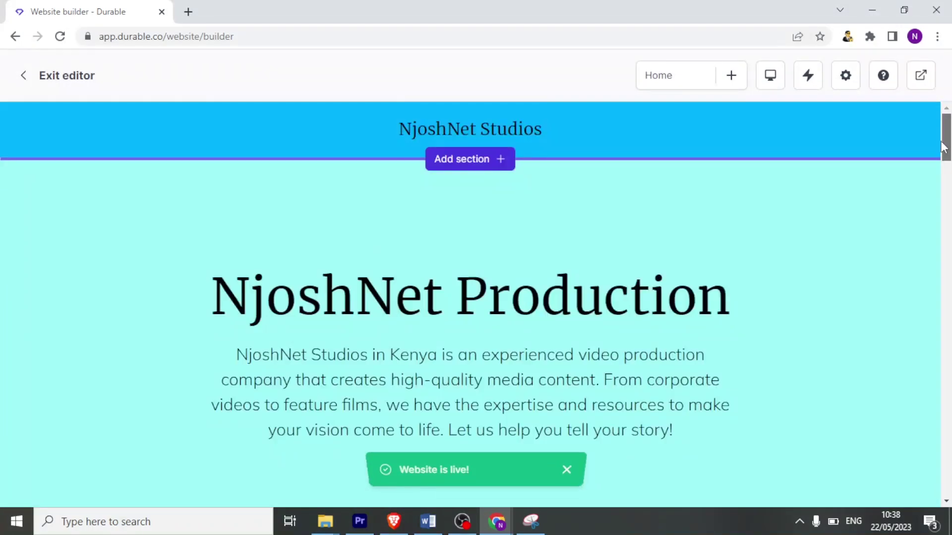
{"action": "left_click_drag", "start_coordinate": [944, 148], "coordinate": [943, 190]}
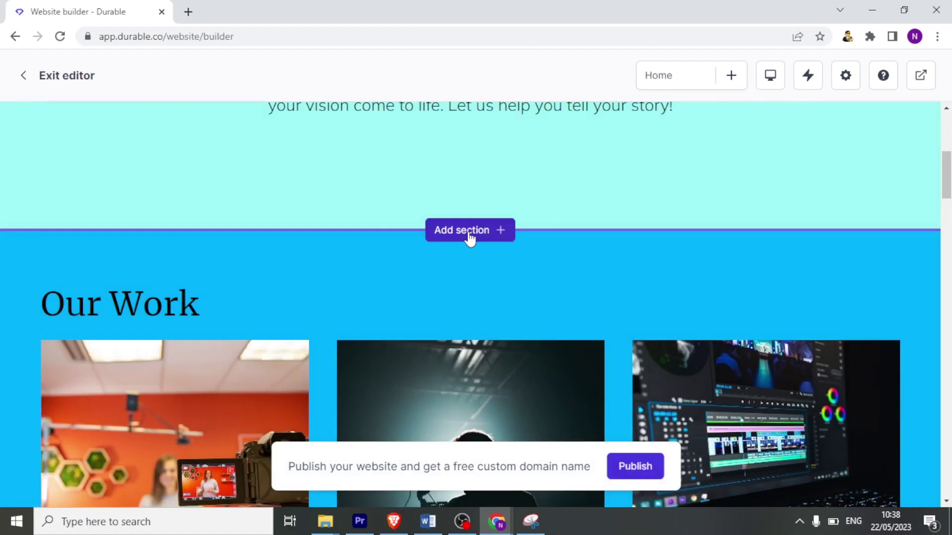
{"action": "left_click", "coordinate": [469, 232]}
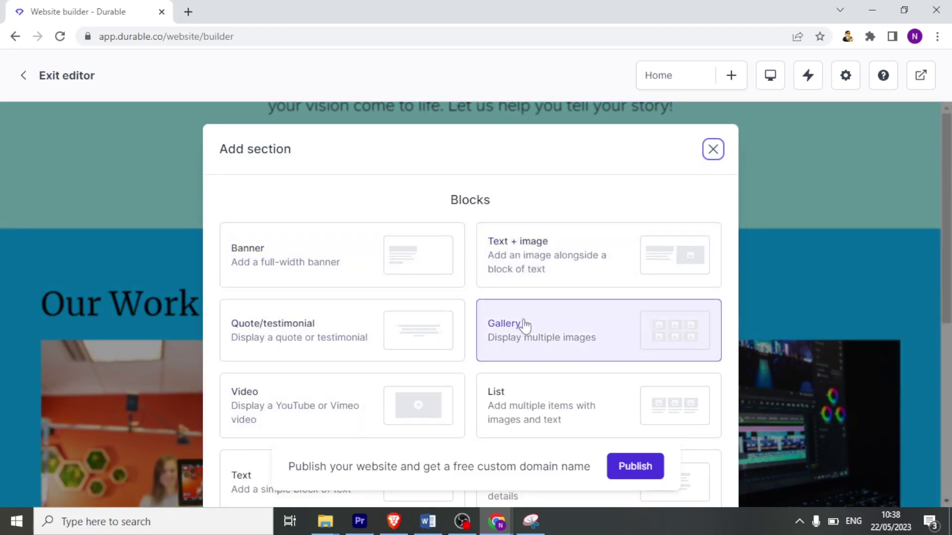
- Insert a Banner block, generating 'Bringing Your Vision to Life with NjoshNet Studios'
{"action": "left_click", "coordinate": [382, 273]}
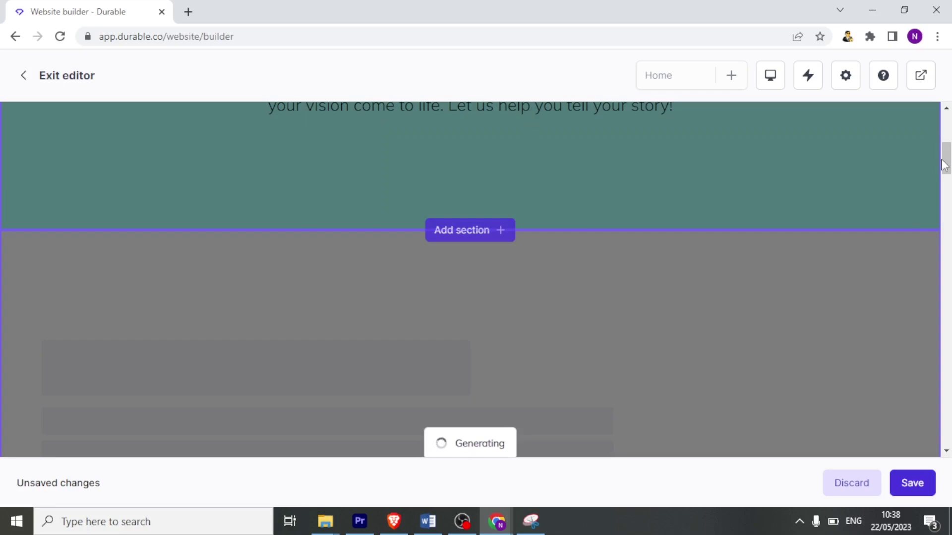
{"action": "left_click_drag", "start_coordinate": [947, 167], "coordinate": [947, 152]}
{"action": "scroll", "coordinate": [588, 263], "scroll_direction": "down", "scroll_amount": 5}
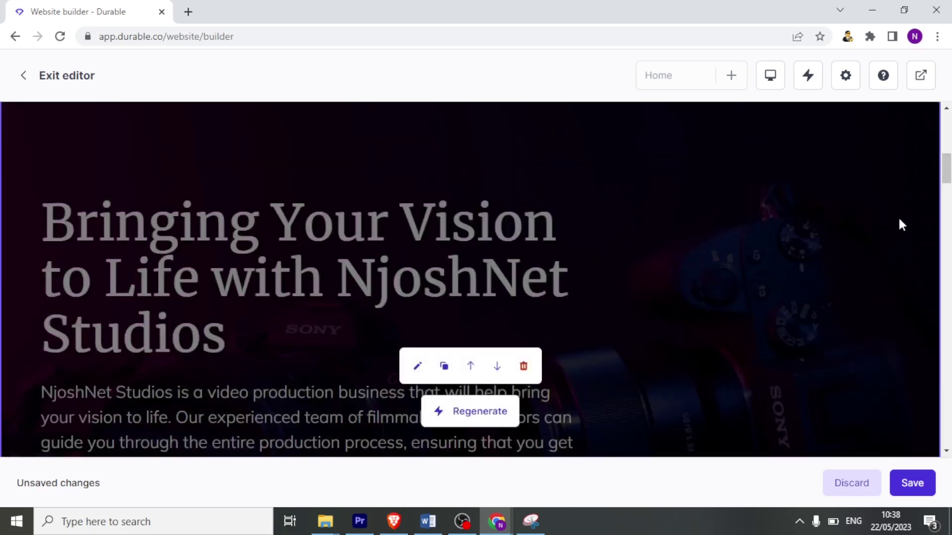
{"action": "mouse_move", "coordinate": [948, 169]}
{"action": "left_mouse_down"}
{"action": "mouse_move", "coordinate": [949, 194]}
{"action": "mouse_move", "coordinate": [950, 175]}
{"action": "left_mouse_up"}
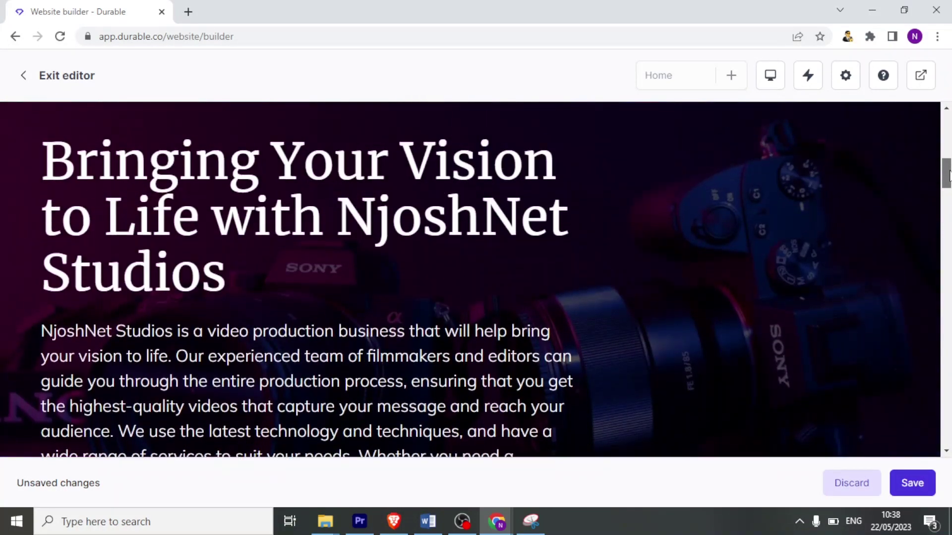
{"action": "mouse_move", "coordinate": [571, 215]}
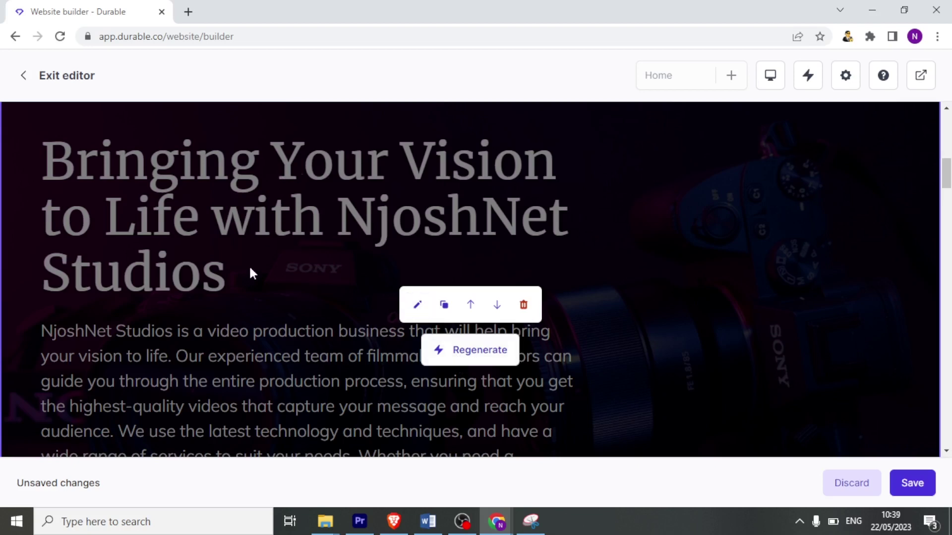
- Regenerate the new banner into 'Creating Magic with NjoshNet Studios' with a Contact button
{"action": "left_click", "coordinate": [450, 350]}
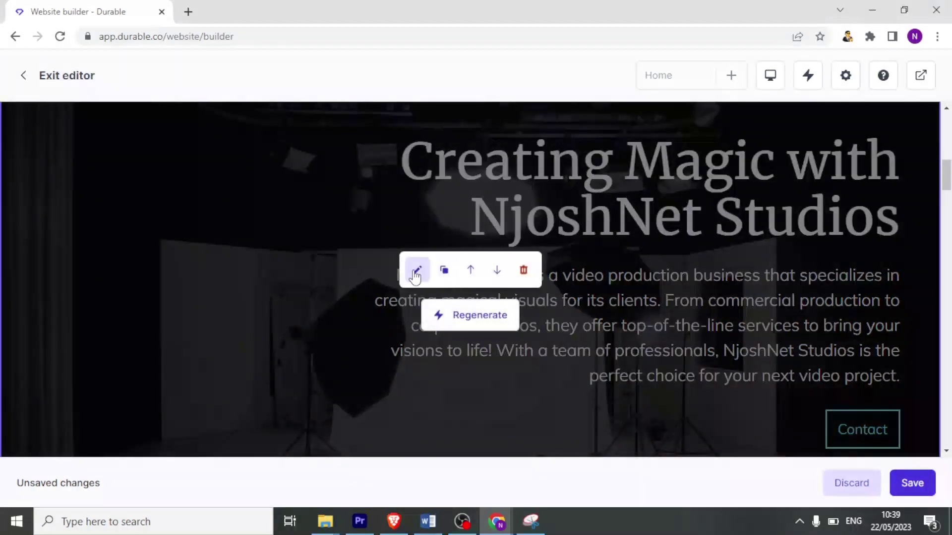
{"action": "left_click", "coordinate": [415, 272]}
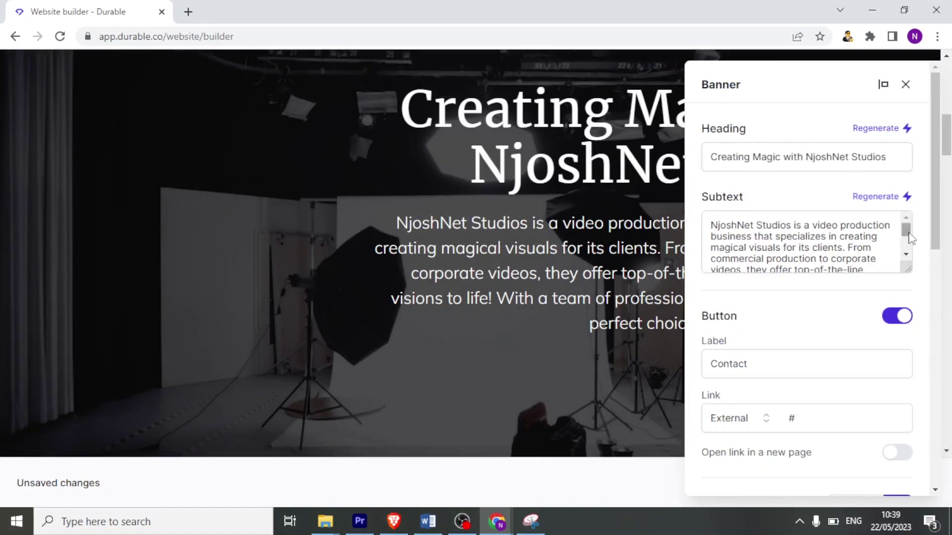
- Add 'in Kenya' after 'Studios' in the subtext, shift the image horizontally, and save
{"action": "mouse_move", "coordinate": [906, 229]}
{"action": "left_mouse_down"}
{"action": "mouse_move", "coordinate": [910, 253]}
{"action": "mouse_move", "coordinate": [909, 229]}
{"action": "left_mouse_up"}
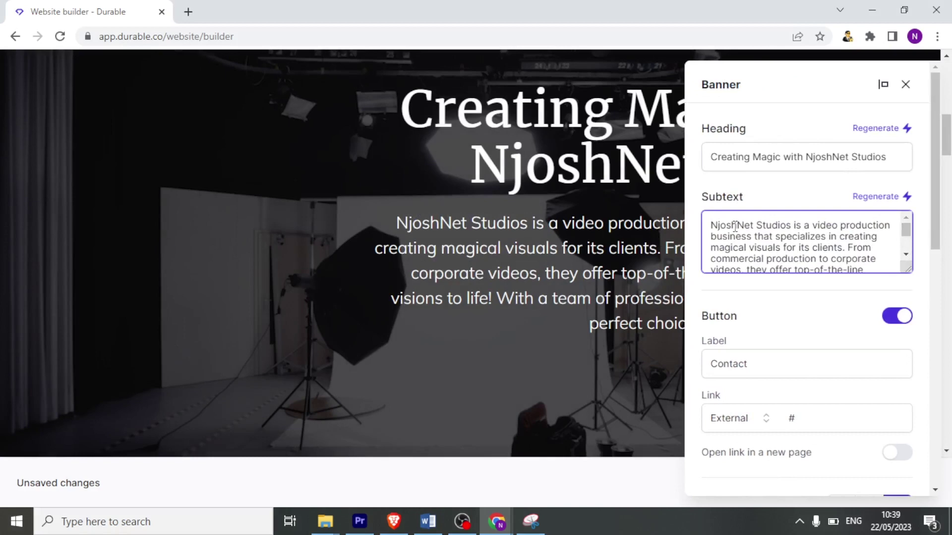
{"action": "left_click", "coordinate": [792, 226]}
{"action": "type", "text": "in K"}
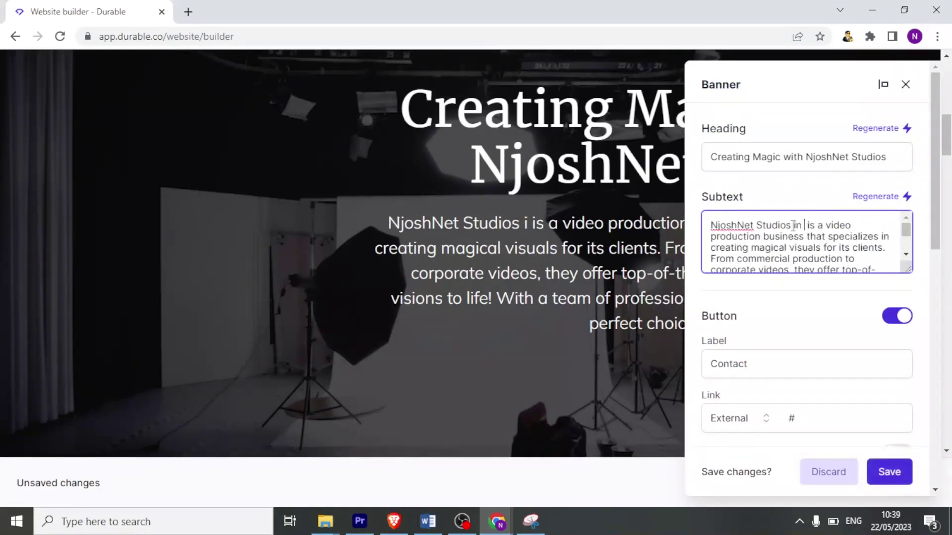
{"action": "type", "text": "enya"}
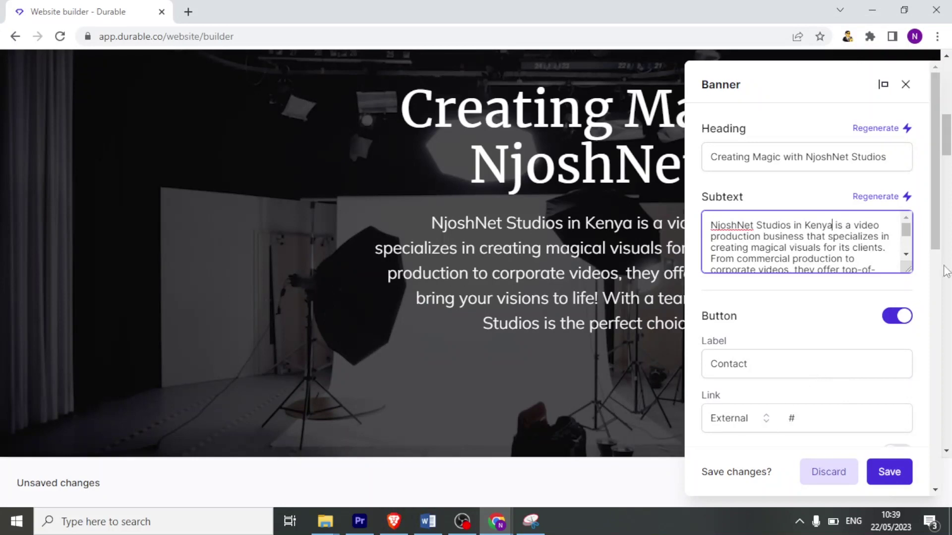
{"action": "left_click_drag", "start_coordinate": [936, 244], "coordinate": [938, 373]}
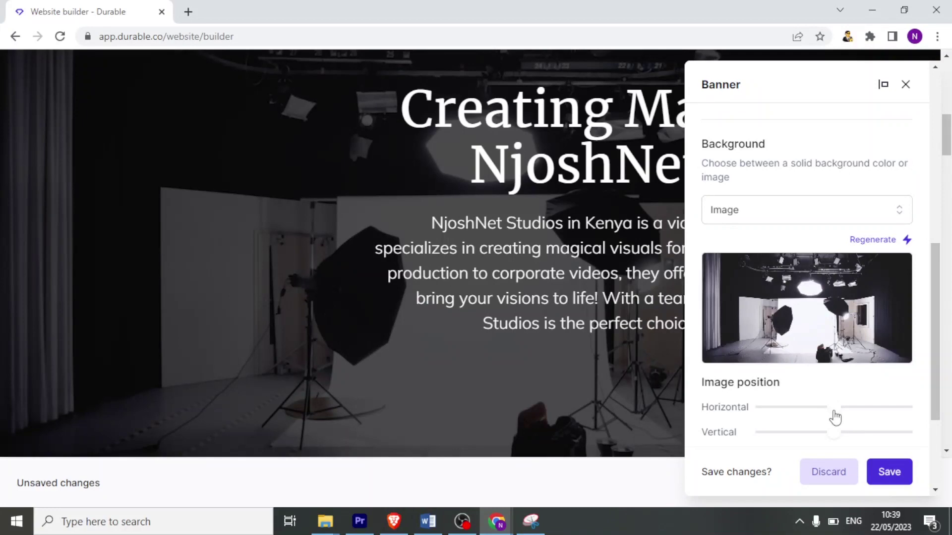
{"action": "mouse_move", "coordinate": [836, 418]}
{"action": "left_mouse_down"}
{"action": "mouse_move", "coordinate": [843, 418]}
{"action": "mouse_move", "coordinate": [831, 418]}
{"action": "left_mouse_up"}
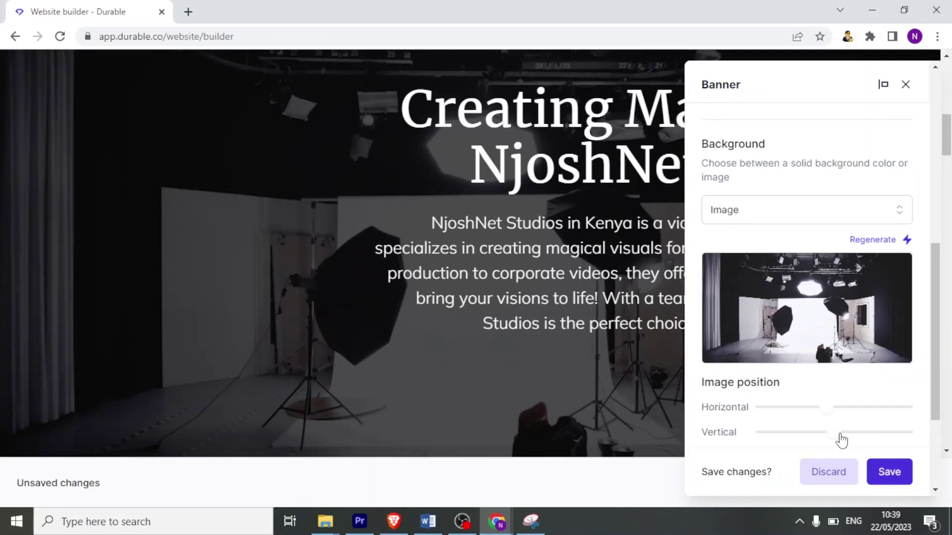
{"action": "left_click", "coordinate": [890, 479]}
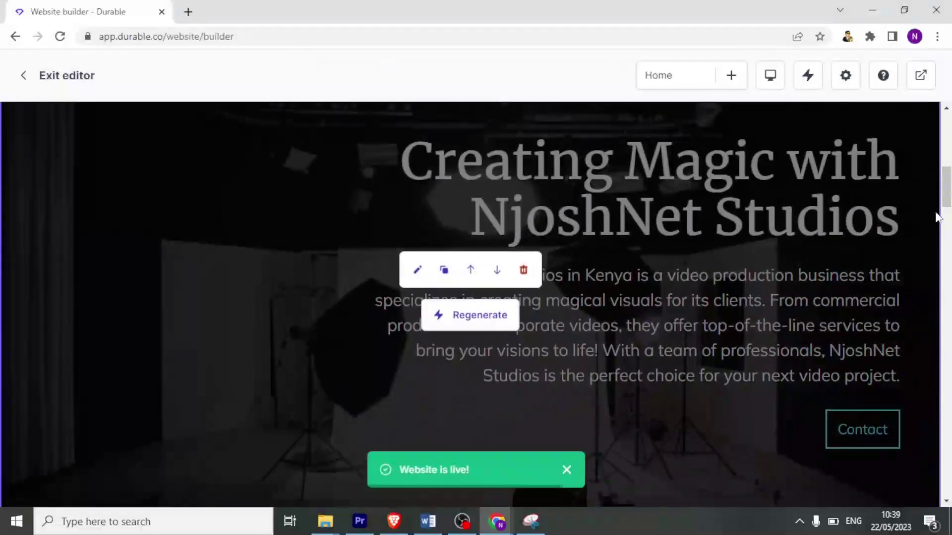
- Scroll down the Home page, then start a new page with the Create page button
{"action": "left_click_drag", "start_coordinate": [946, 196], "coordinate": [948, 284]}
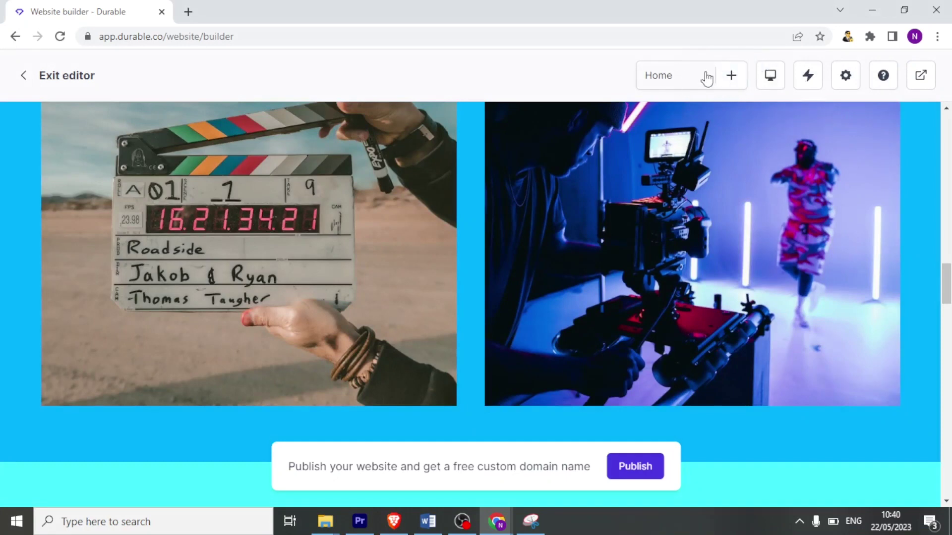
{"action": "left_click", "coordinate": [732, 77]}
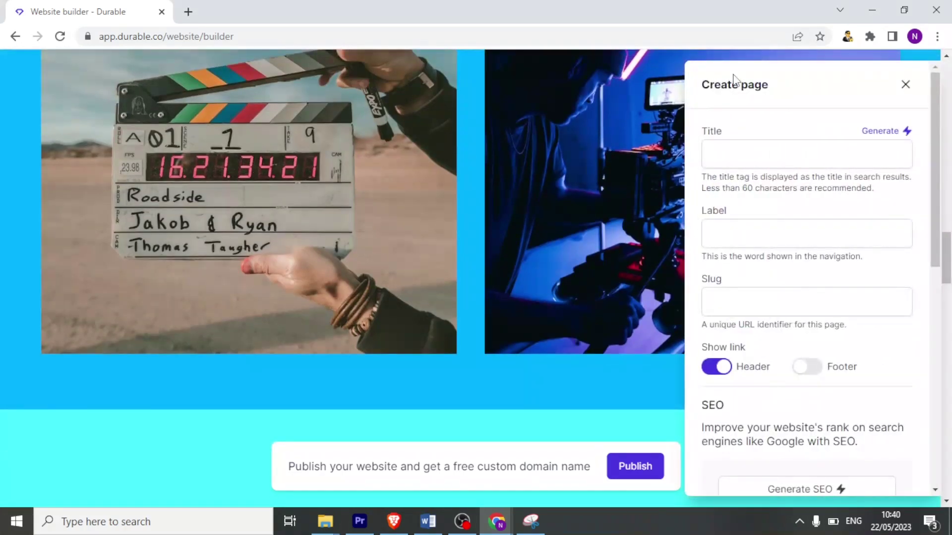
- Title the new page 'Contact' and keep its header link enabled
{"action": "left_click", "coordinate": [744, 158]}
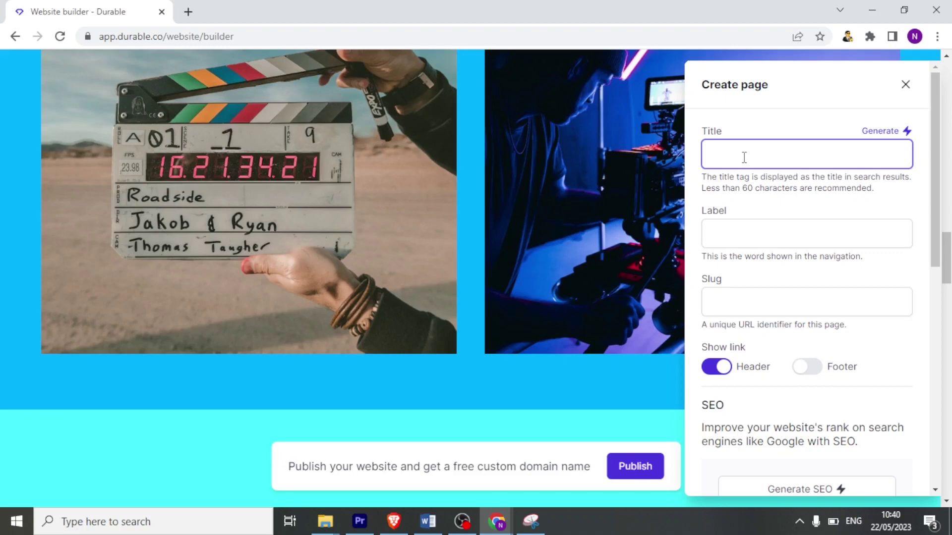
{"action": "type", "text": "Contact"}
{"action": "left_click", "coordinate": [771, 237]}
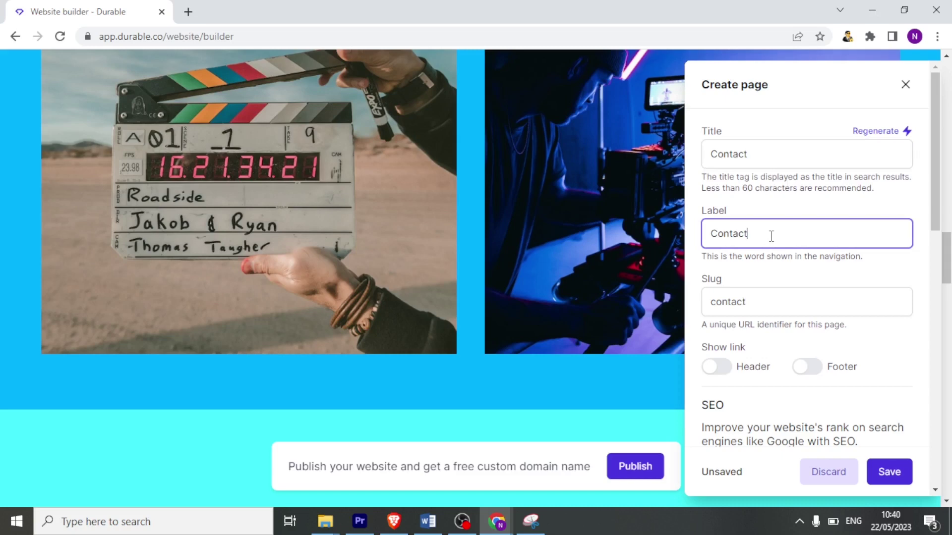
{"action": "scroll", "coordinate": [834, 307], "scroll_direction": "down", "scroll_amount": 1}
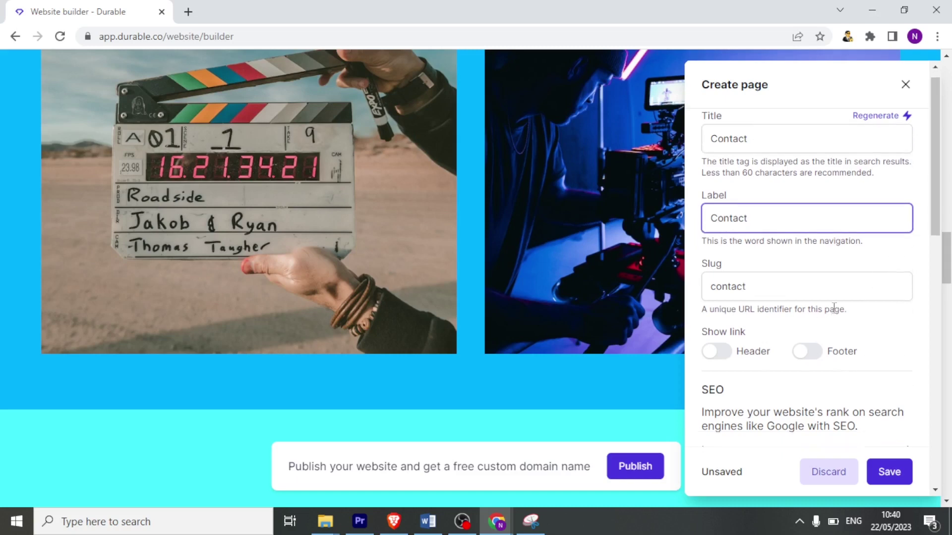
{"action": "left_click", "coordinate": [723, 356]}
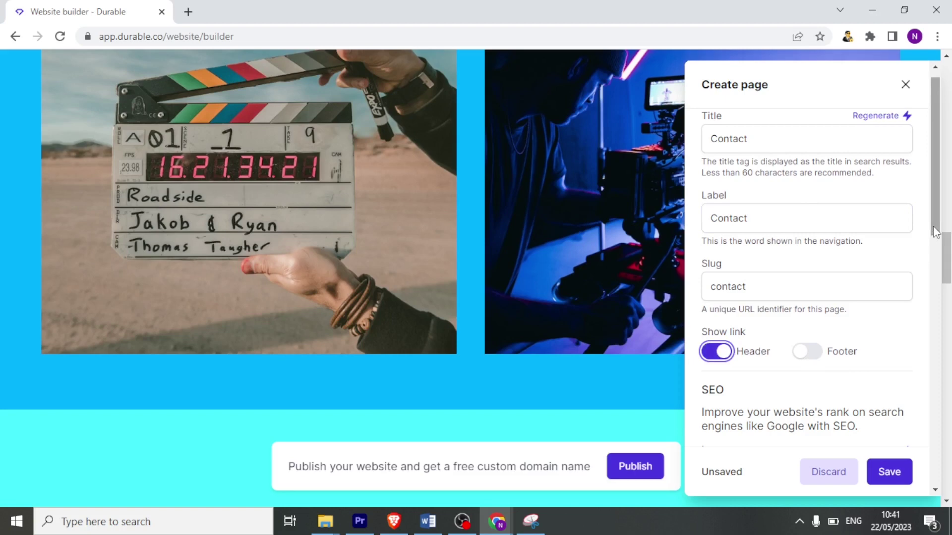
- Extend the title to 'Contact Us' (slug contact-us) and save the page
{"action": "scroll", "coordinate": [934, 261], "scroll_direction": "down", "scroll_amount": 2}
{"action": "scroll", "coordinate": [935, 260], "scroll_direction": "down", "scroll_amount": 1}
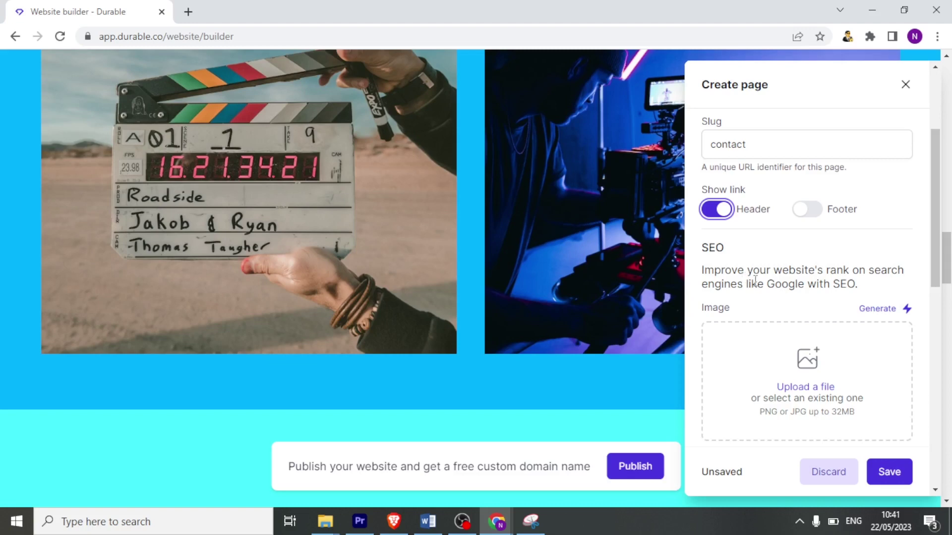
{"action": "scroll", "coordinate": [936, 238], "scroll_direction": "down", "scroll_amount": 1}
{"action": "left_click_drag", "start_coordinate": [936, 238], "coordinate": [937, 248]}
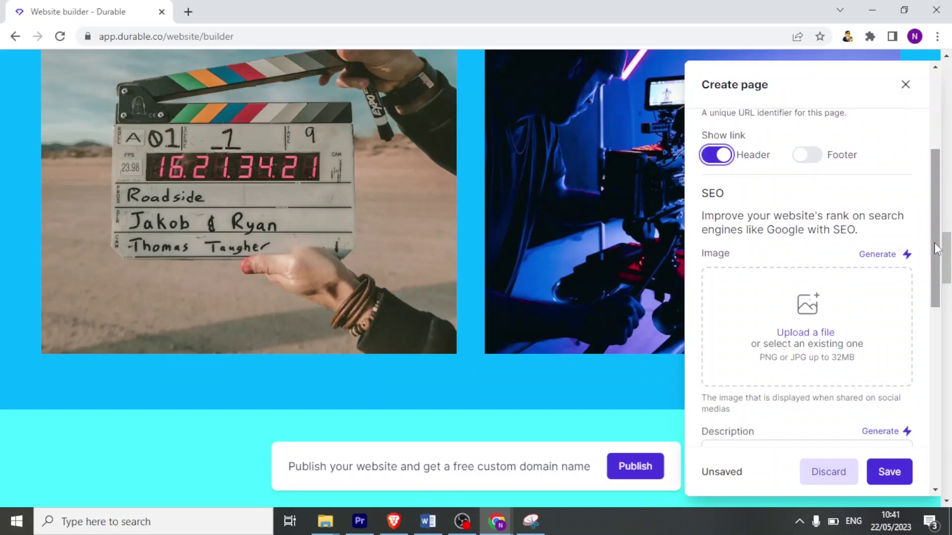
{"action": "left_click_drag", "start_coordinate": [936, 248], "coordinate": [936, 257]}
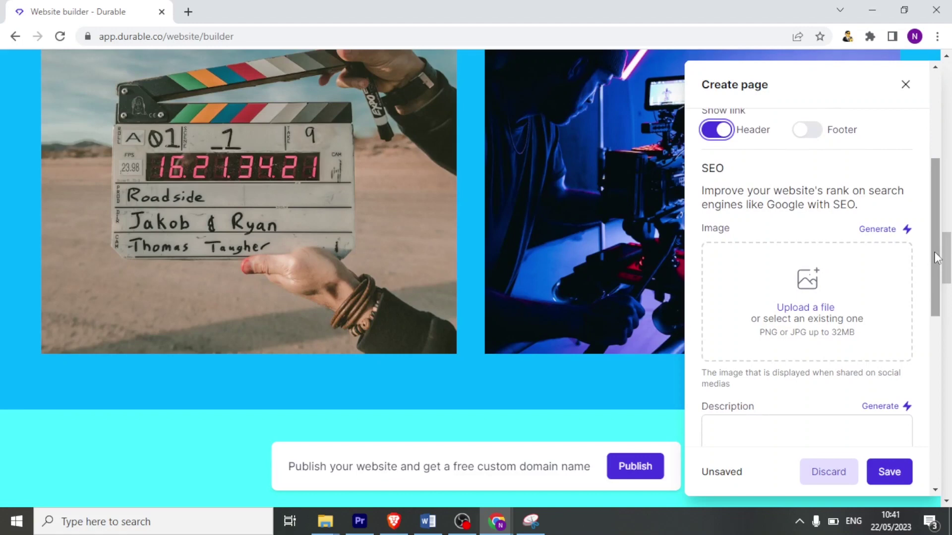
{"action": "left_click_drag", "start_coordinate": [935, 261], "coordinate": [935, 174]}
{"action": "left_click", "coordinate": [800, 163]}
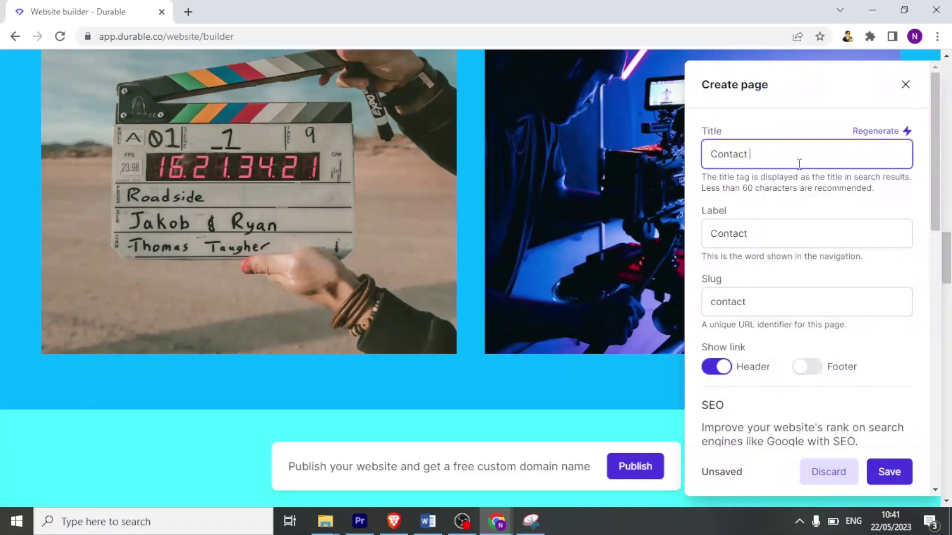
{"action": "type", "text": "Us"}
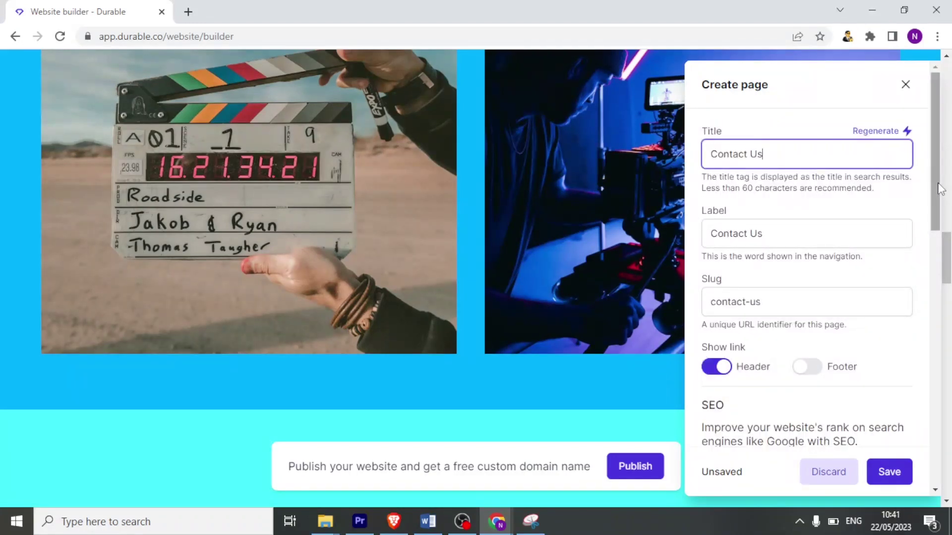
{"action": "left_click_drag", "start_coordinate": [936, 188], "coordinate": [939, 342]}
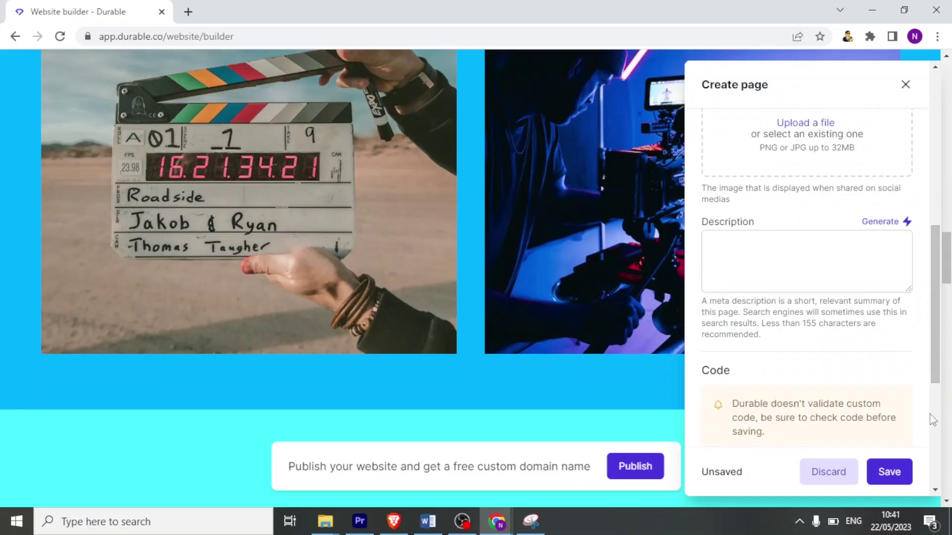
{"action": "scroll", "coordinate": [939, 342], "scroll_direction": "up", "scroll_amount": 1}
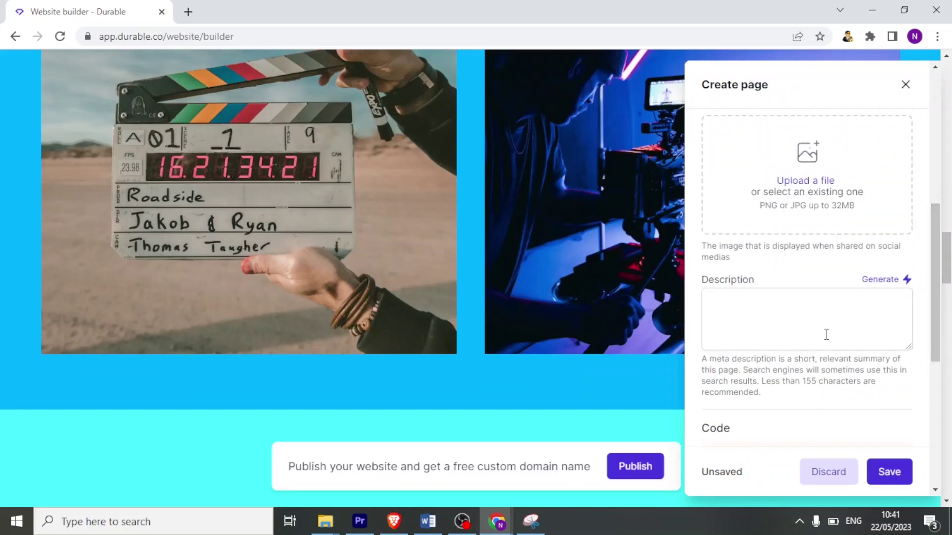
{"action": "left_click", "coordinate": [810, 331]}
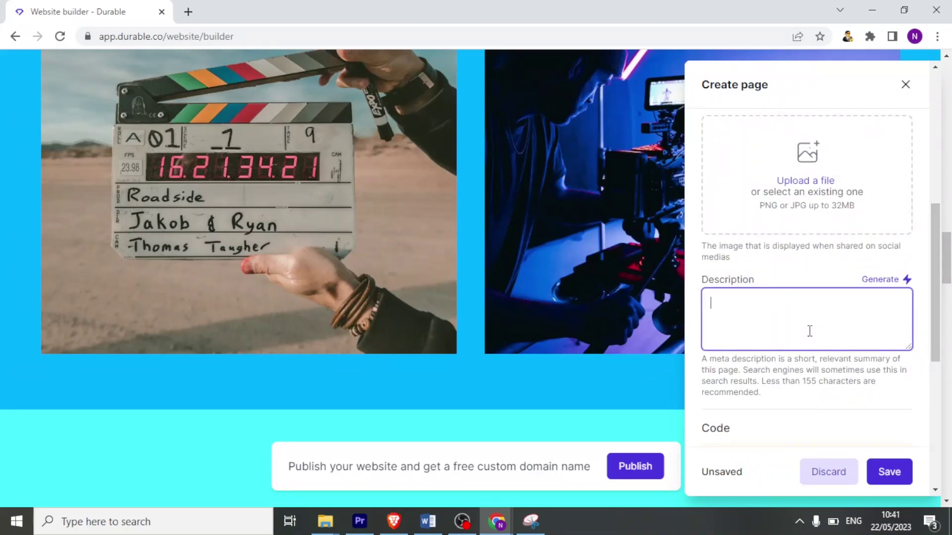
{"action": "left_click", "coordinate": [890, 472]}
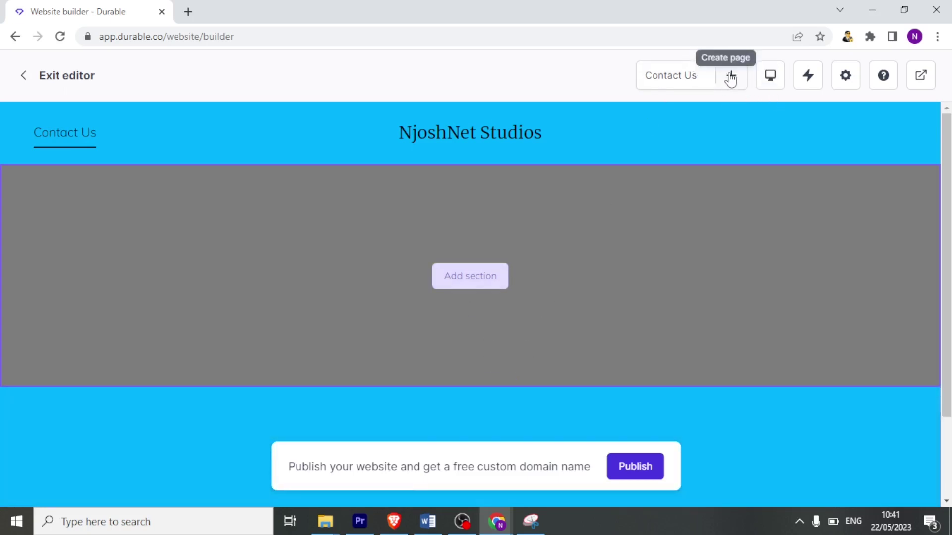
- Switch back to the Home page and scroll down to its contact section and back up
{"action": "left_click", "coordinate": [699, 80]}
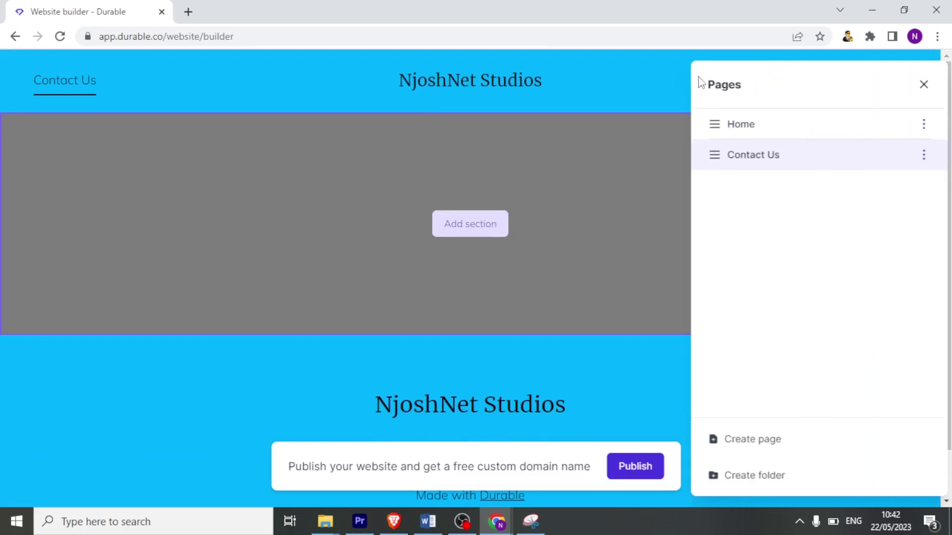
{"action": "left_click", "coordinate": [738, 124]}
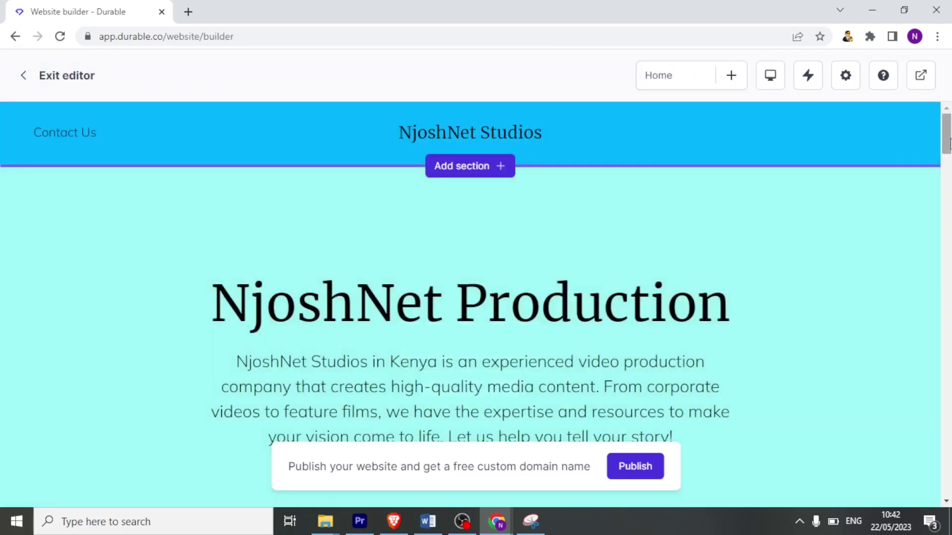
{"action": "left_click_drag", "start_coordinate": [950, 144], "coordinate": [949, 472]}
{"action": "mouse_move", "coordinate": [707, 312]}
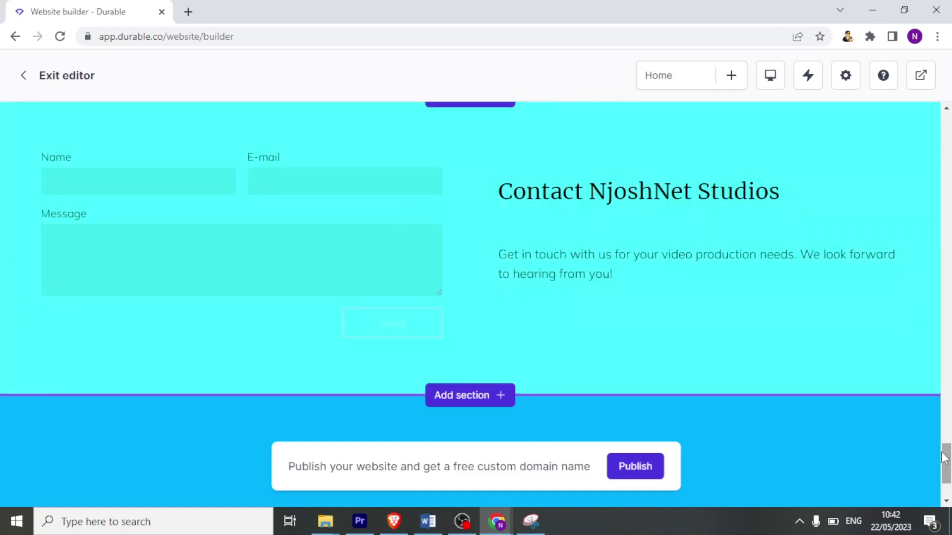
{"action": "left_click_drag", "start_coordinate": [946, 474], "coordinate": [950, 77]}
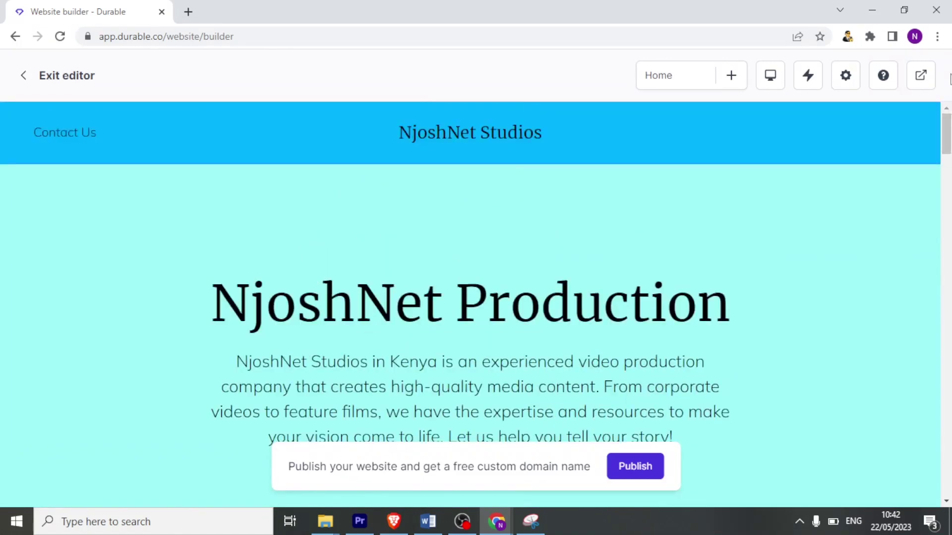
{"action": "left_click", "coordinate": [772, 79]}
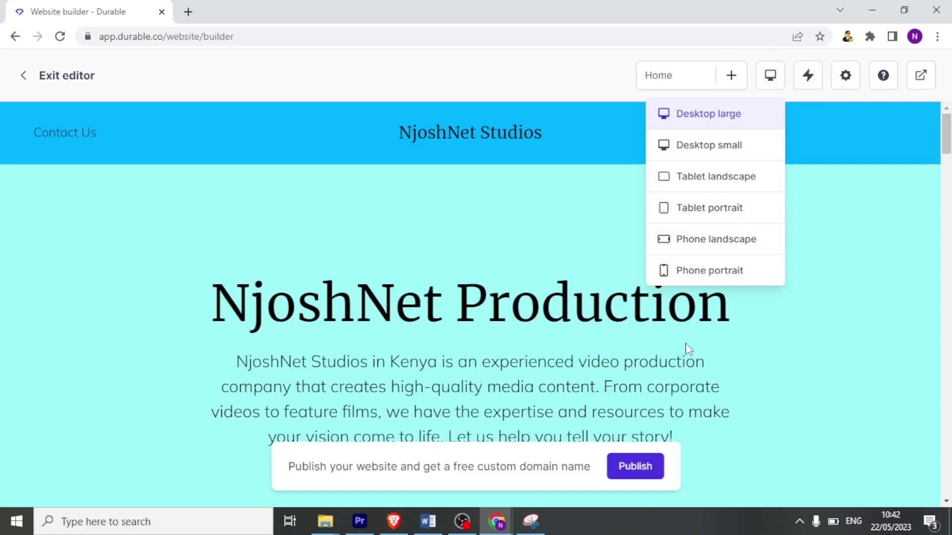
{"action": "left_click", "coordinate": [593, 356]}
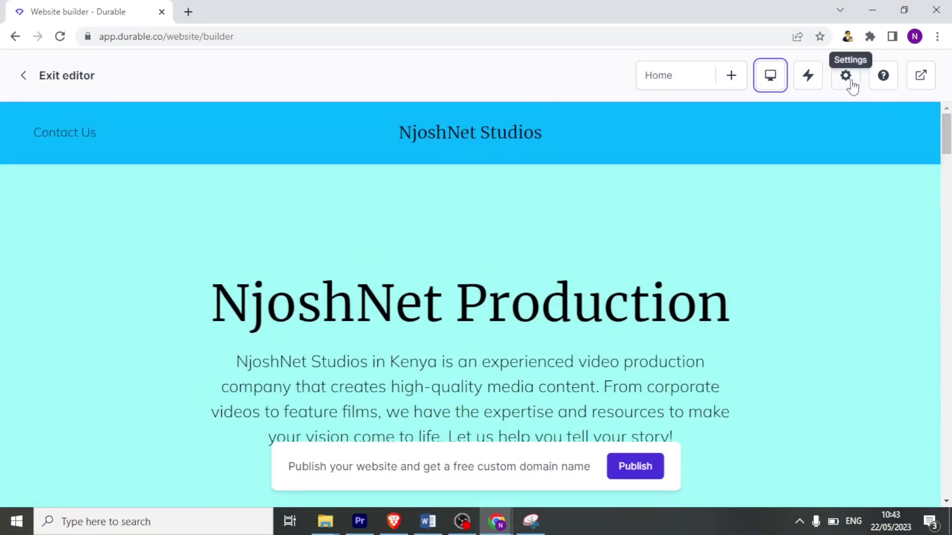
{"action": "left_click", "coordinate": [849, 79]}
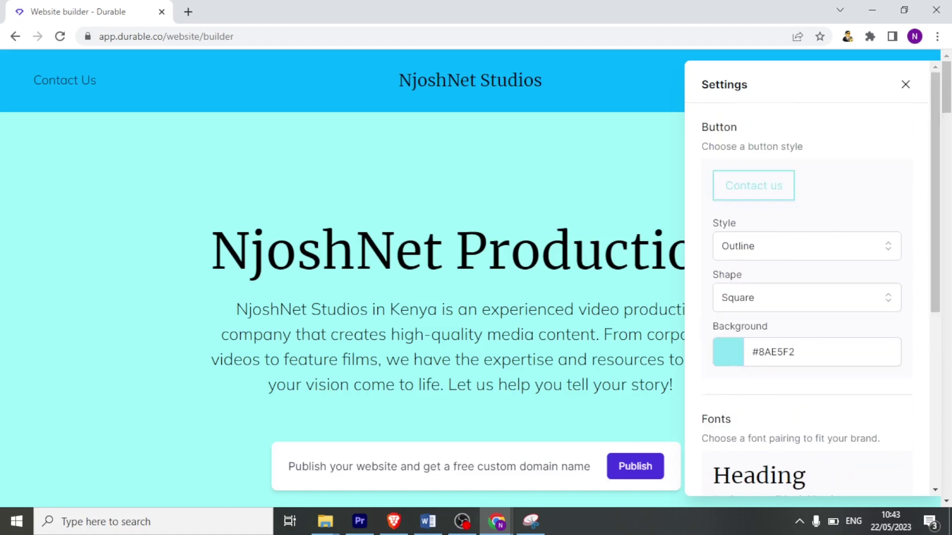
{"action": "left_click", "coordinate": [907, 85]}
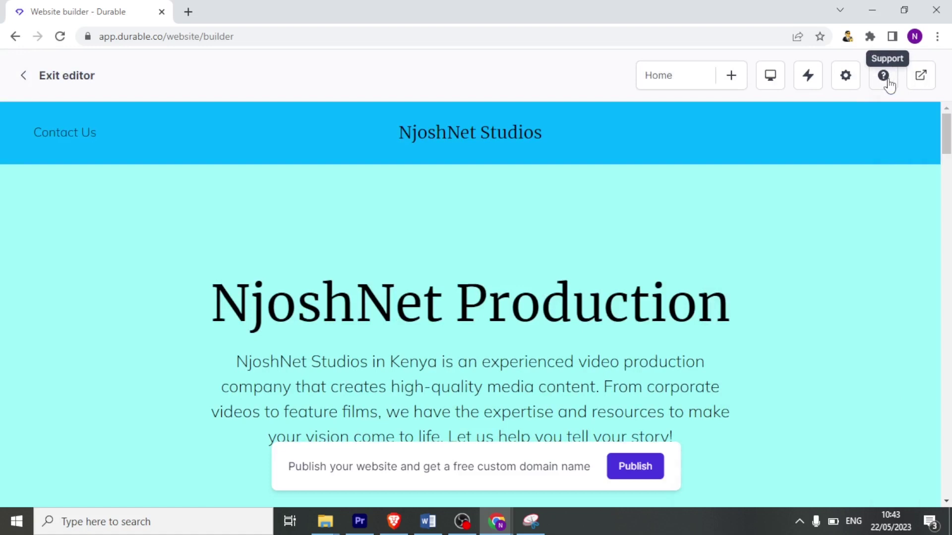
{"action": "left_click", "coordinate": [885, 77]}
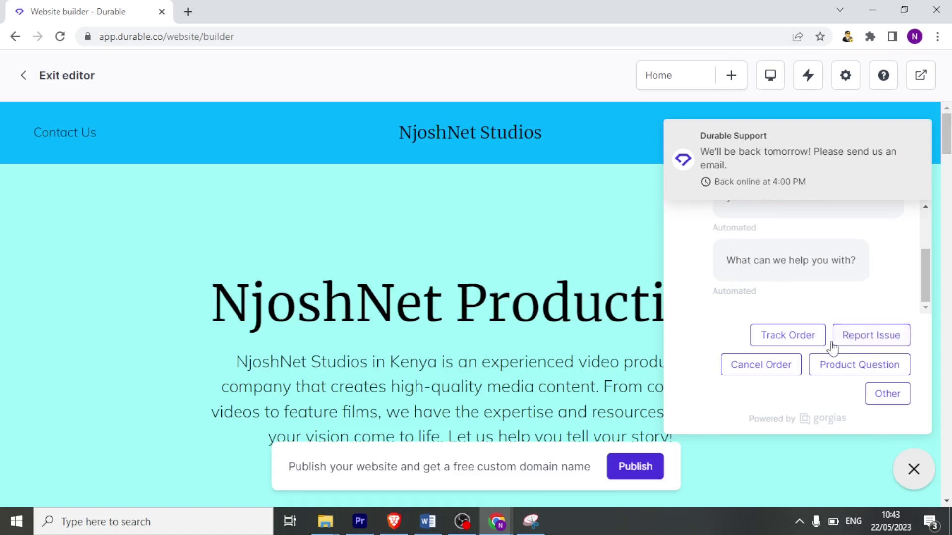
- Start an Other support request with the subject 'Adding images'
{"action": "left_click", "coordinate": [888, 397]}
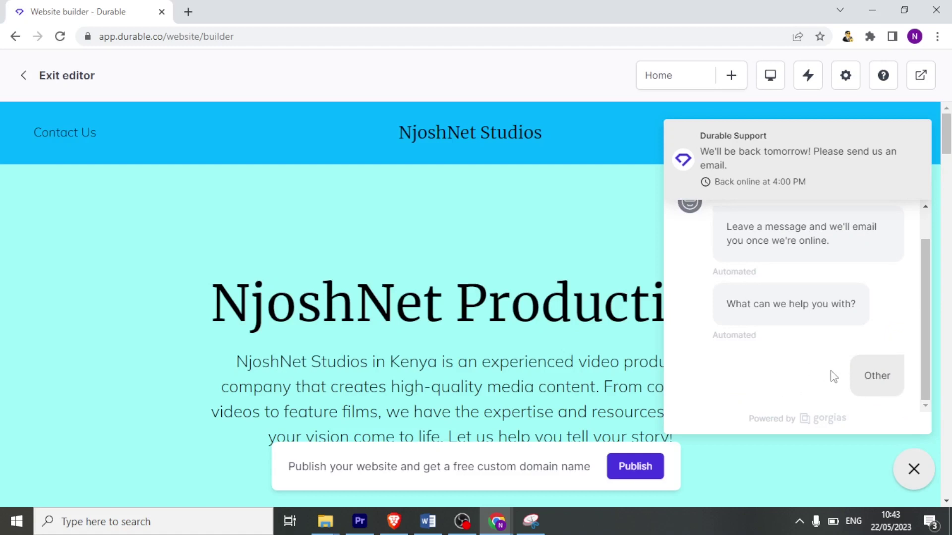
{"action": "left_click", "coordinate": [764, 342]}
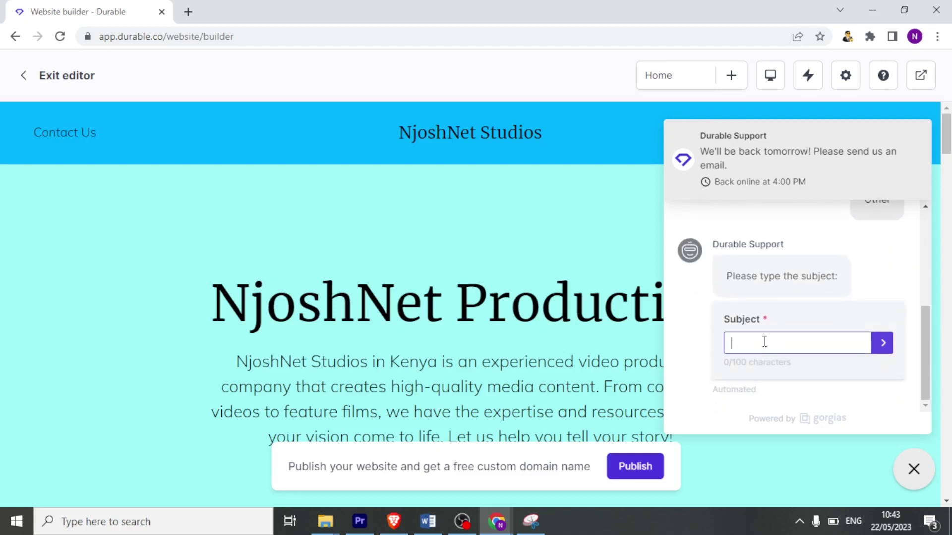
{"action": "type", "text": "Adding images"}
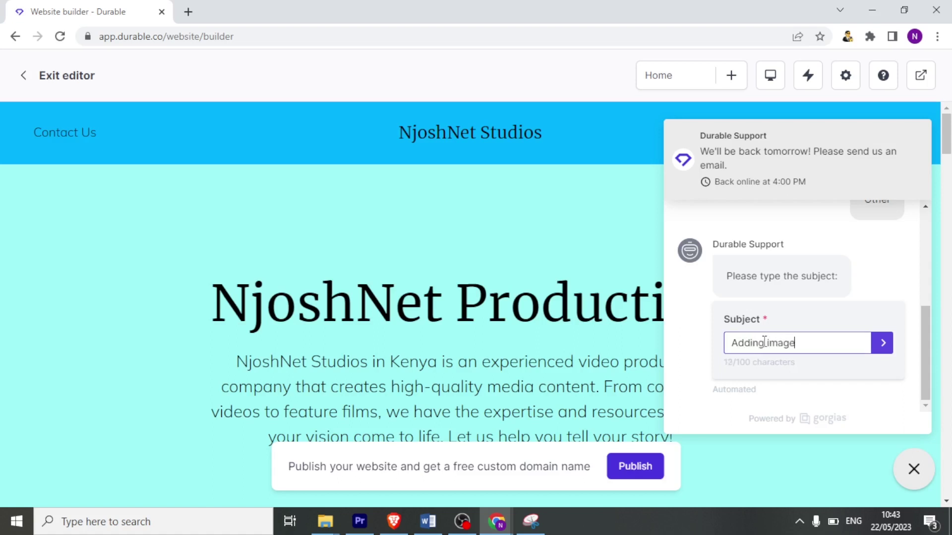
{"action": "left_click", "coordinate": [879, 347]}
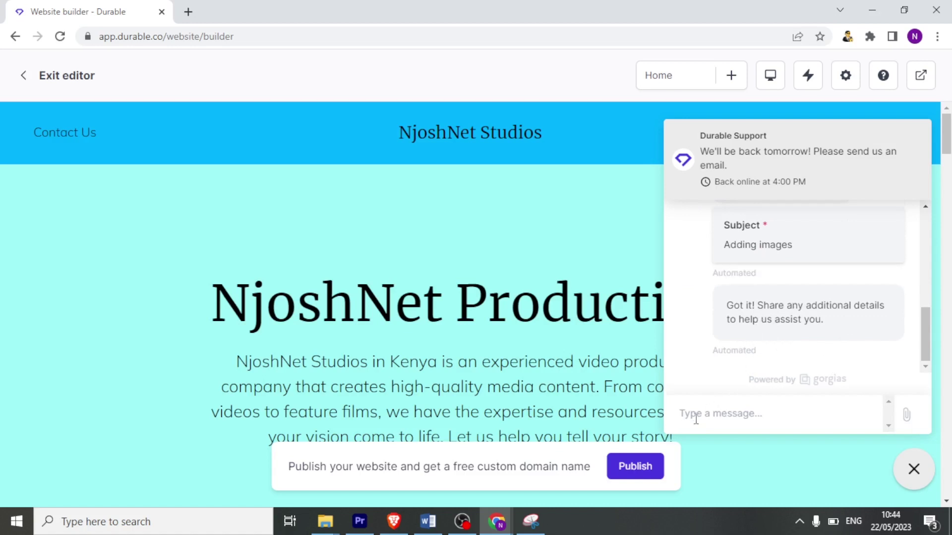
- Send 'I am not able to add new images' and continue to the email field
{"action": "type", "text": "I am n"}
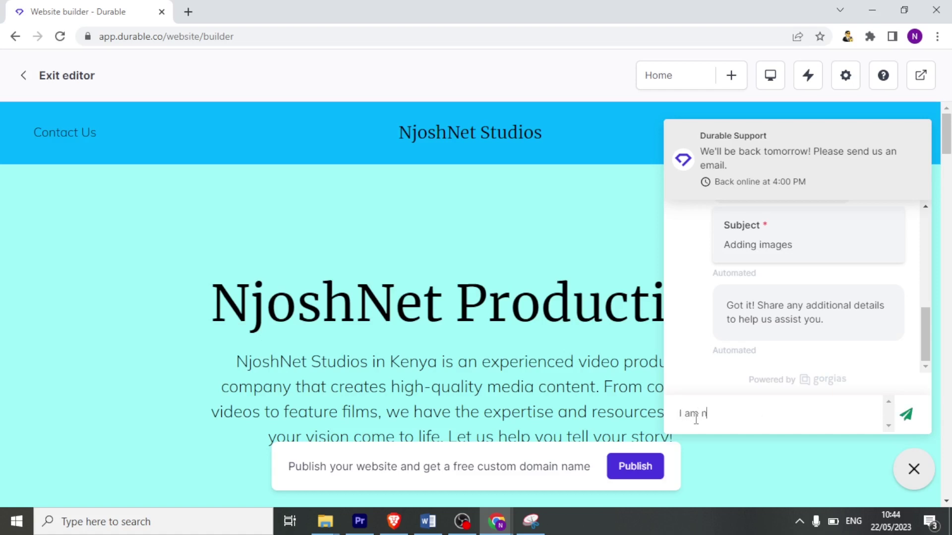
{"action": "type", "text": "ot able to add new im"}
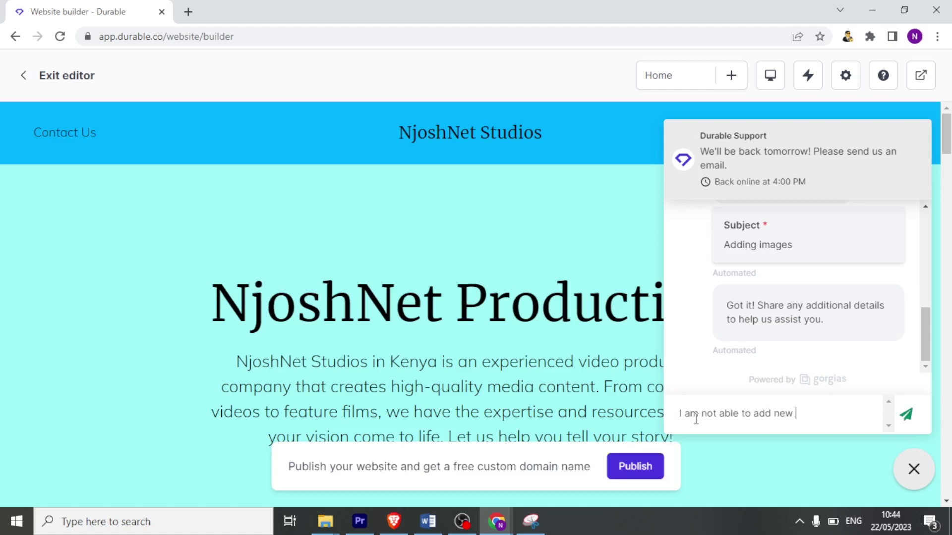
{"action": "type", "text": "ages"}
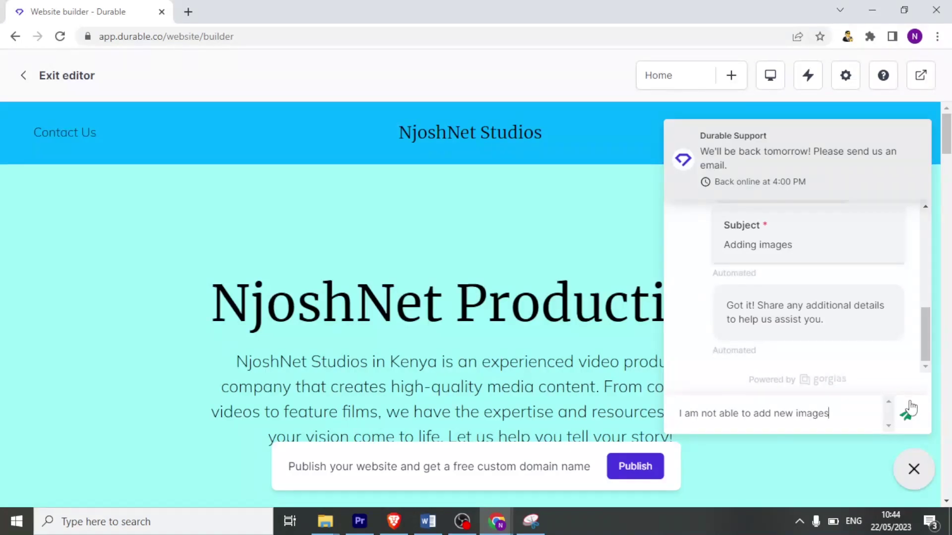
{"action": "left_click", "coordinate": [907, 414]}
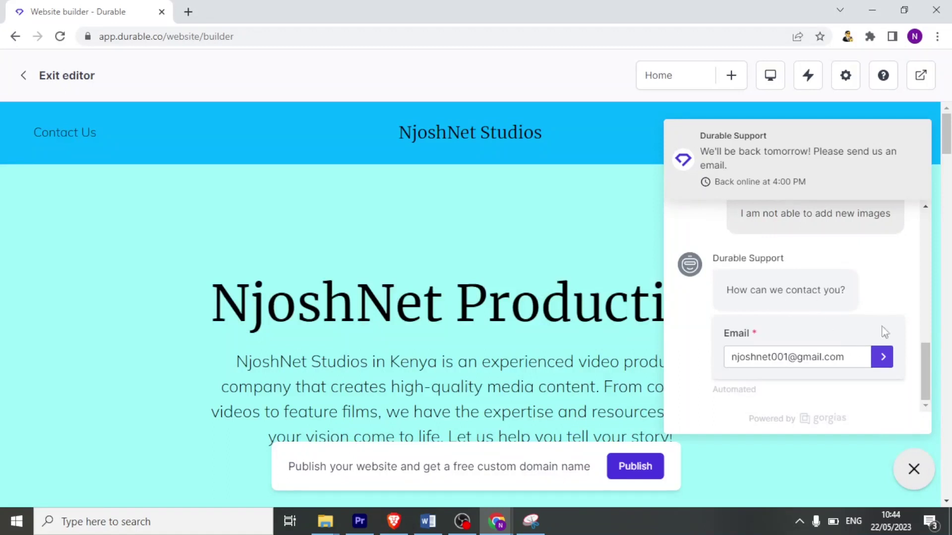
{"action": "left_click", "coordinate": [750, 350]}
{"action": "left_click", "coordinate": [882, 357]}
{"action": "scroll", "coordinate": [418, 143], "scroll_direction": "down", "scroll_amount": 8}
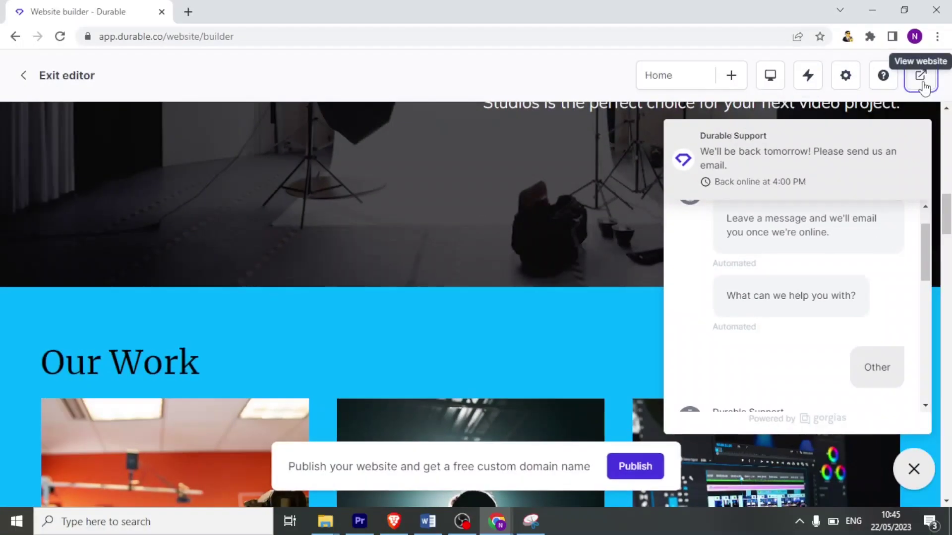
{"action": "left_click", "coordinate": [921, 79]}
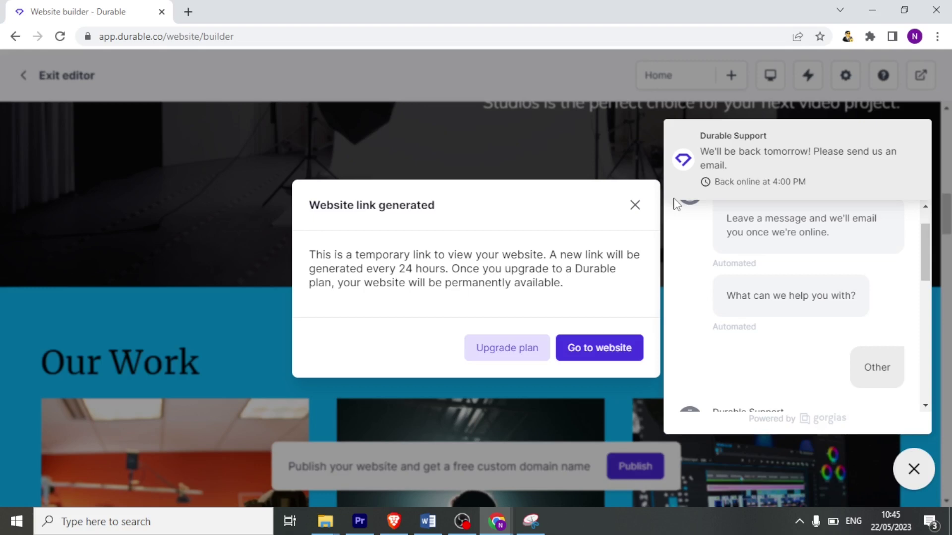
{"action": "left_click", "coordinate": [635, 205]}
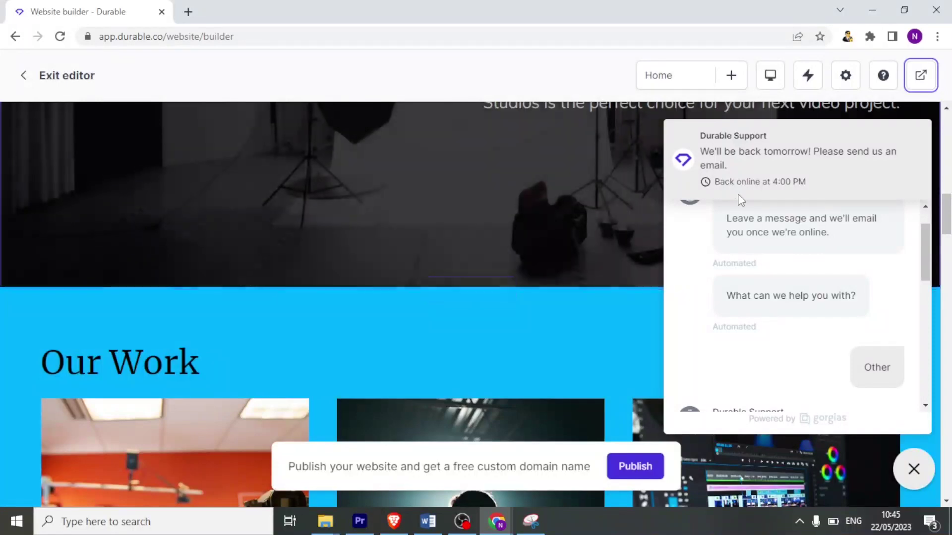
{"action": "left_click_drag", "start_coordinate": [944, 204], "coordinate": [948, 480]}
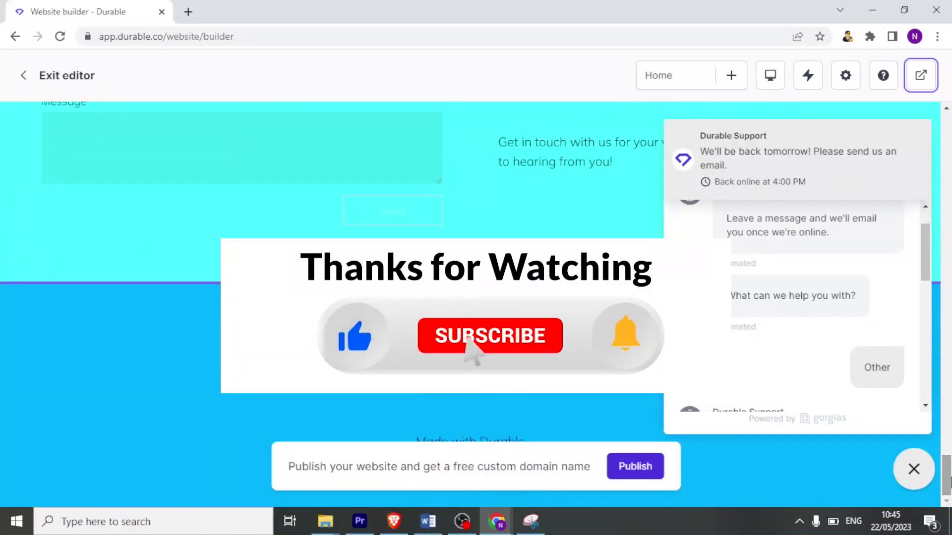